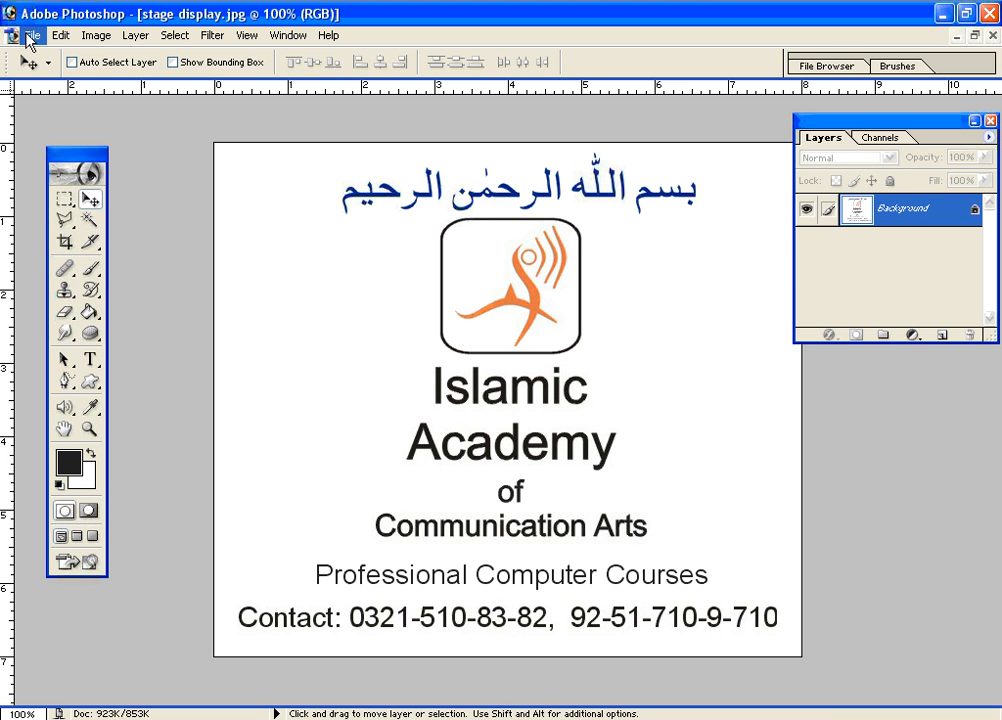
# Step: Bring up the dialog for opening an image and show the 3-D Work folder's files as thumbnails
pyautogui.click(30, 38)
pyautogui.click(42, 69)
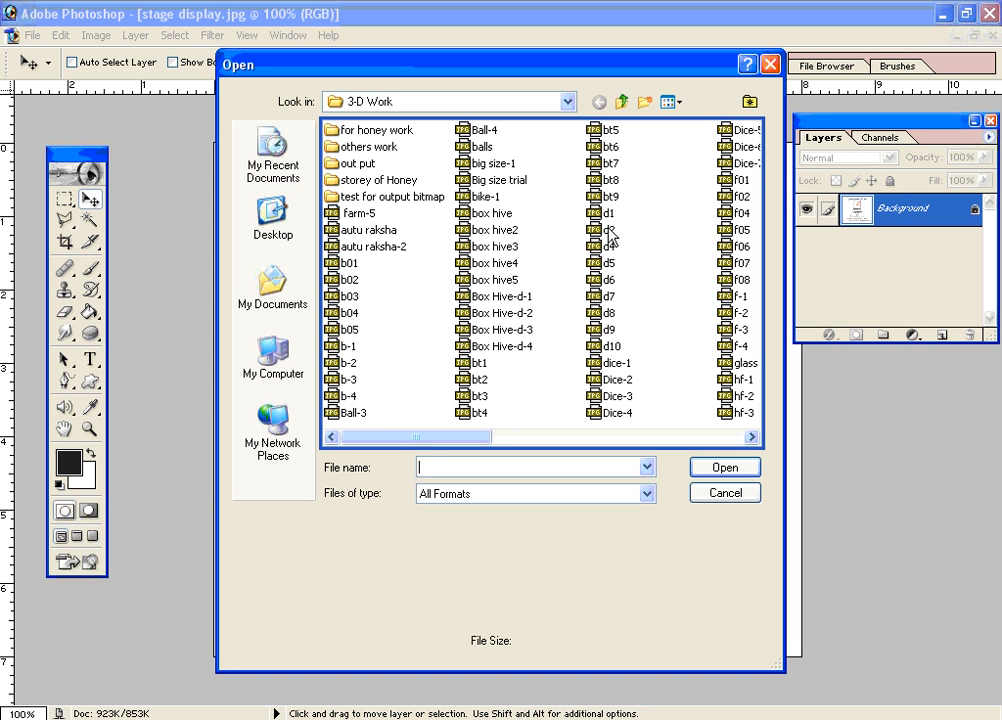
pyautogui.click(670, 102)
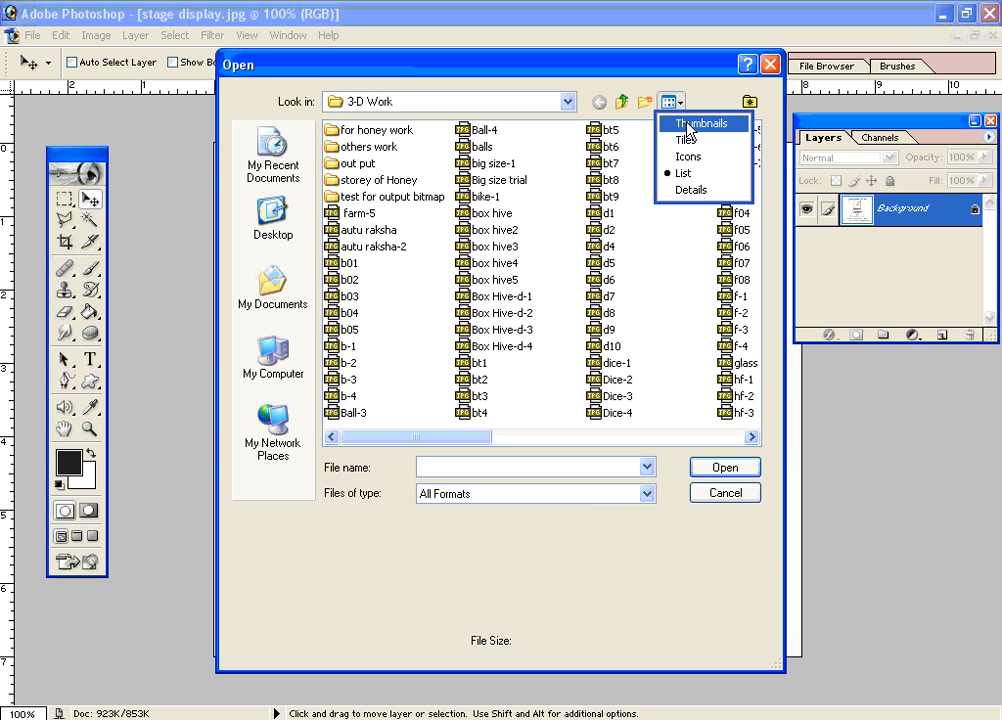
pyautogui.click(687, 125)
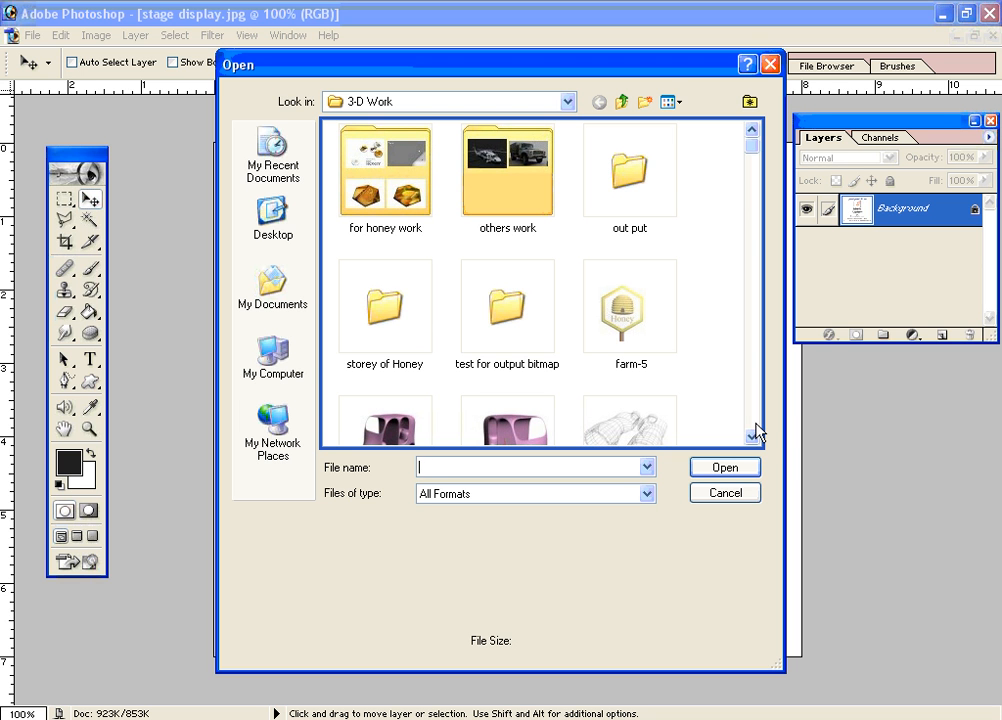
# Step: Open the bt2 image of the white Pakeeza Honey button and maximize its document window
pyautogui.scroll(-10, 756, 432)
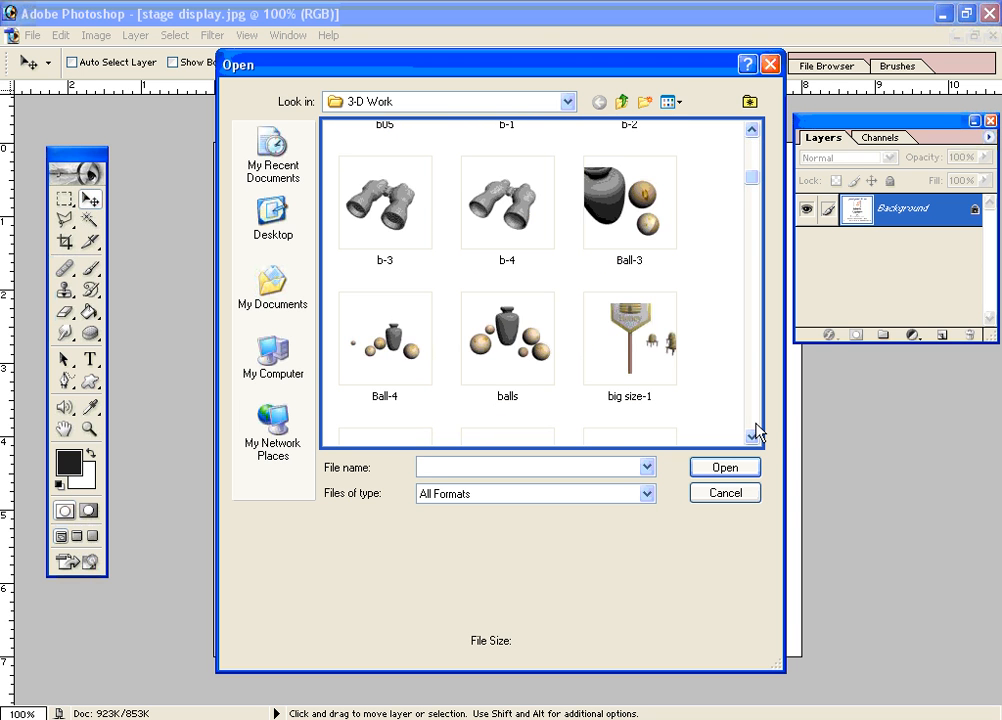
pyautogui.click(756, 432)
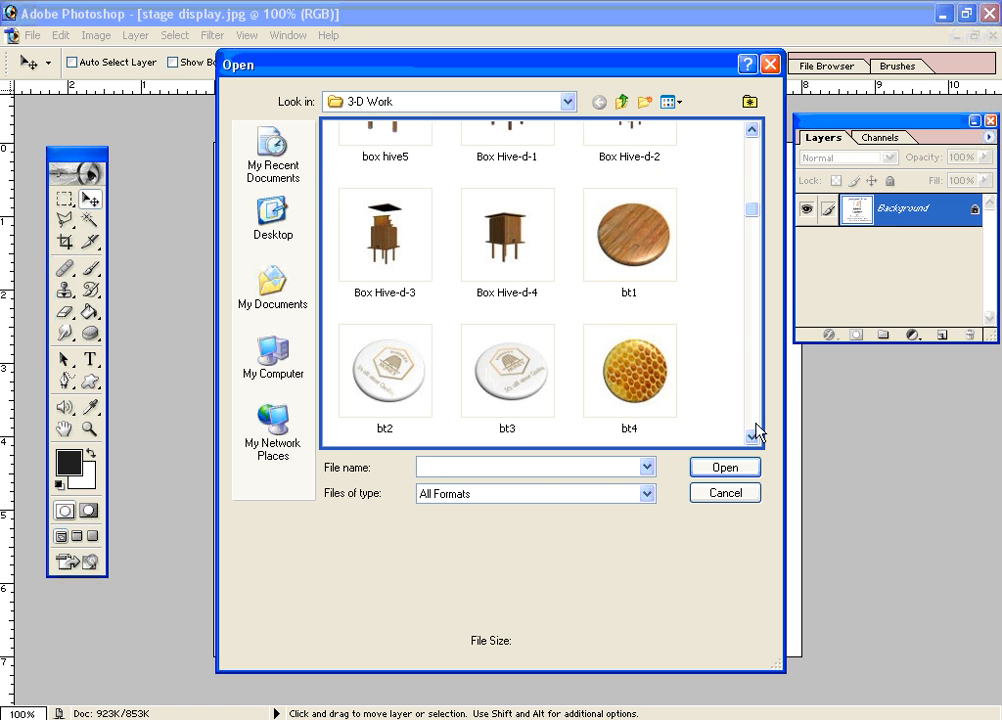
pyautogui.click(754, 437)
pyautogui.click(753, 438)
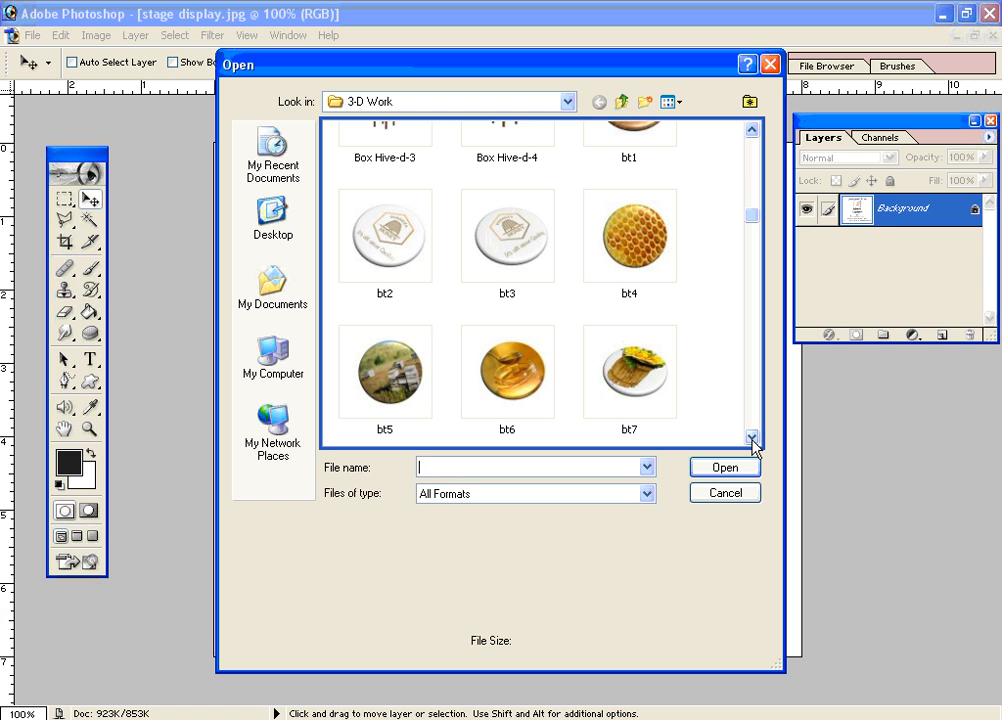
pyautogui.click(375, 238)
pyautogui.doubleClick(375, 238)
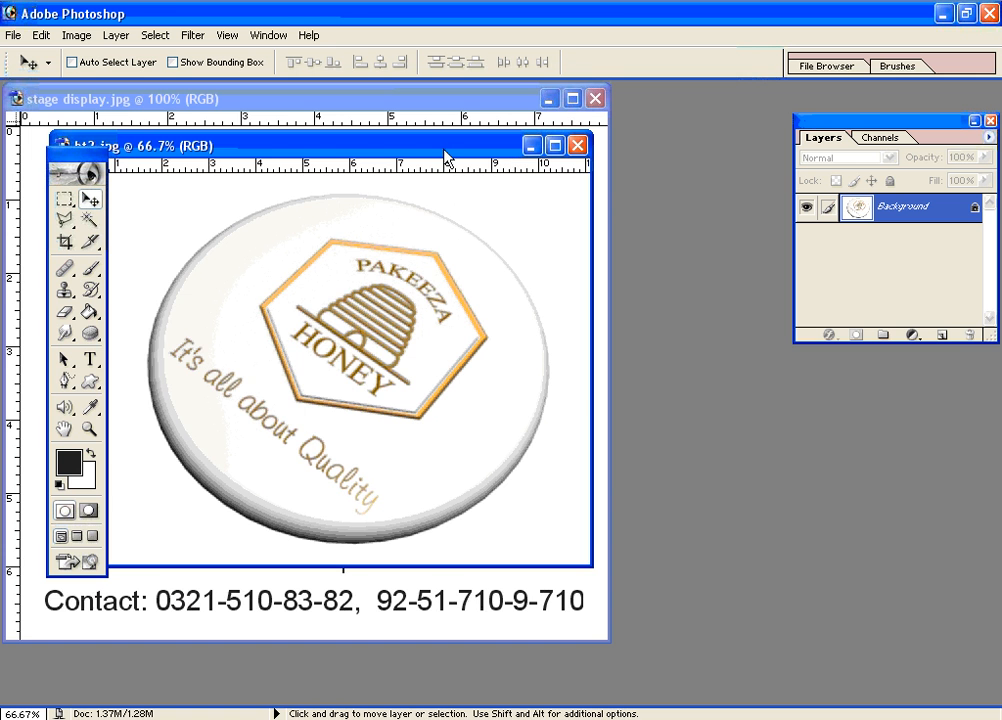
pyautogui.doubleClick(445, 150)
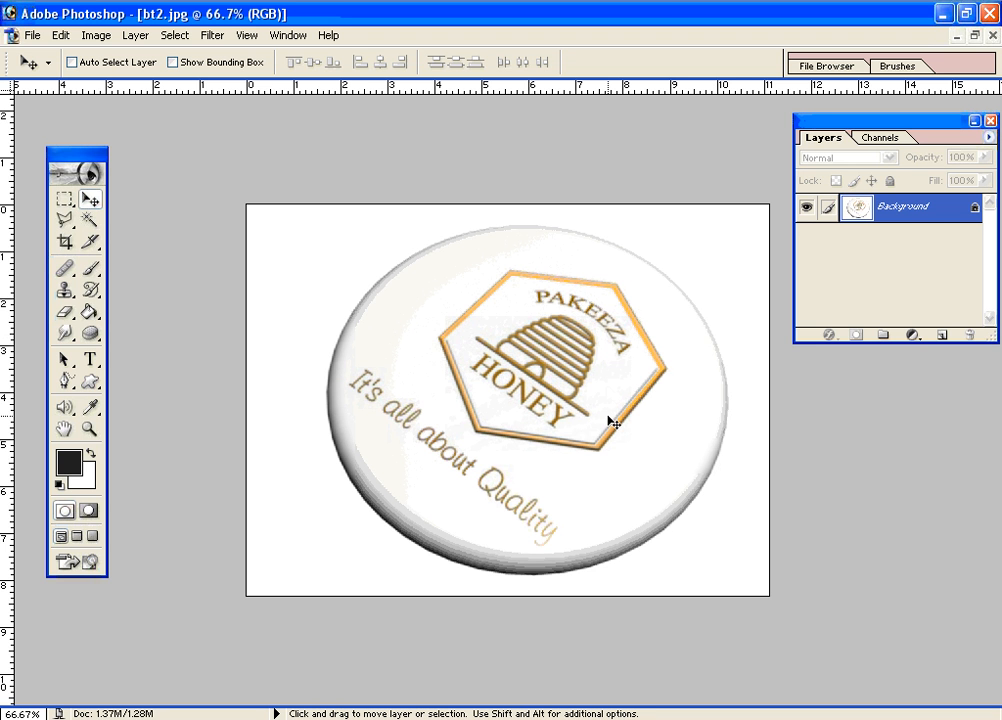
# Step: Start a new document and review its width, height, resolution, colour mode and contents settings
pyautogui.click(40, 45)
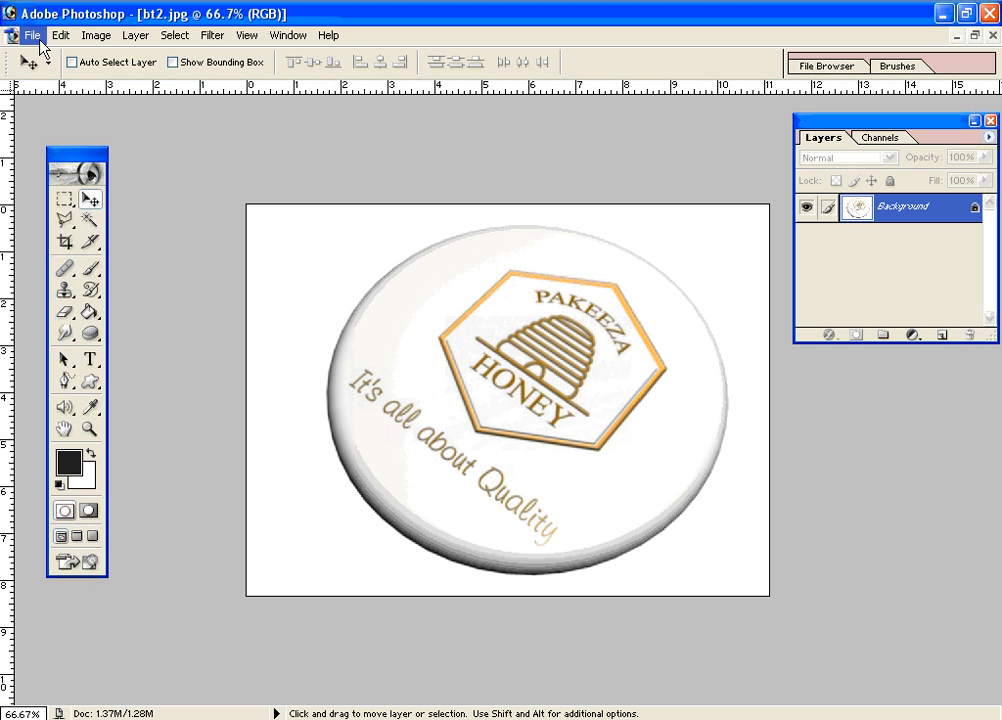
pyautogui.click(38, 56)
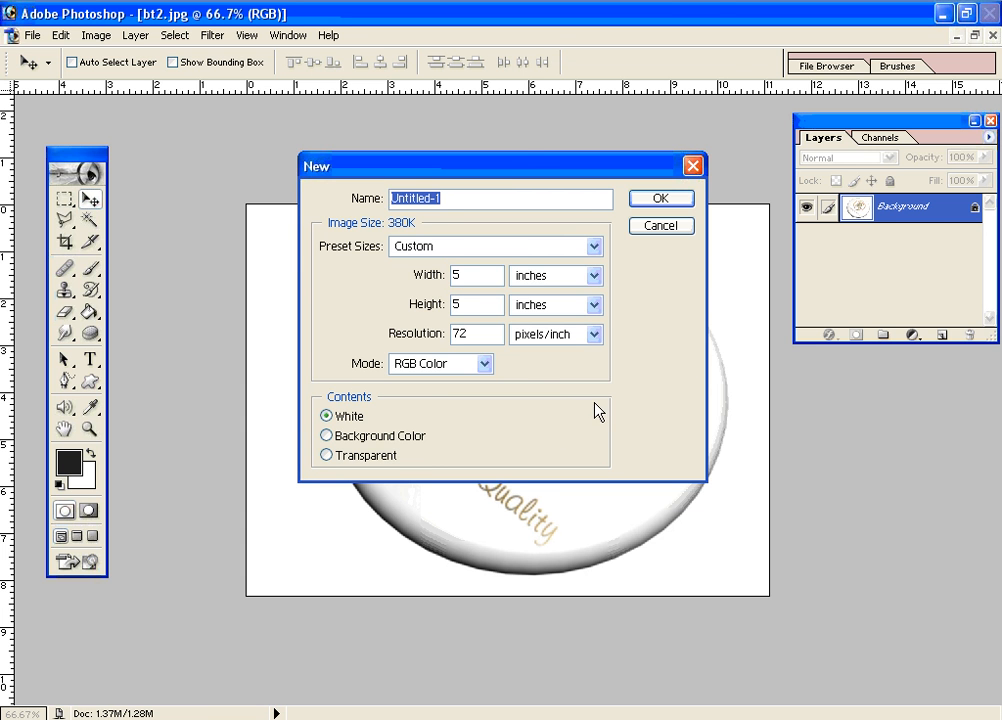
pyautogui.moveTo(503, 176); pyautogui.dragTo(558, 176)
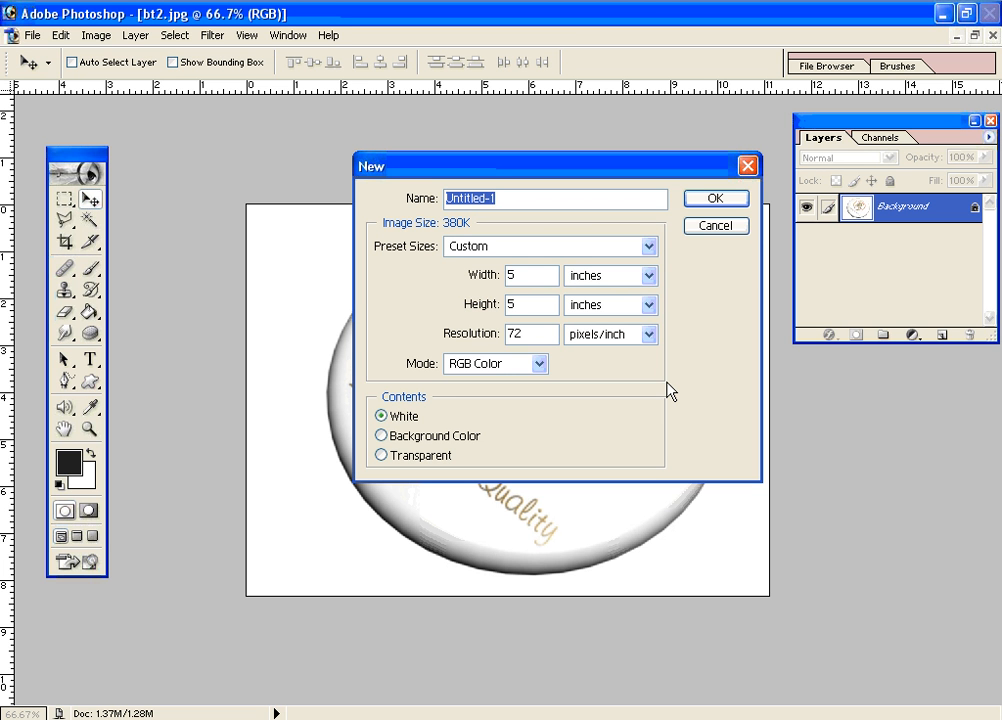
pyautogui.click(554, 305)
pyautogui.moveTo(613, 178); pyautogui.dragTo(612, 208)
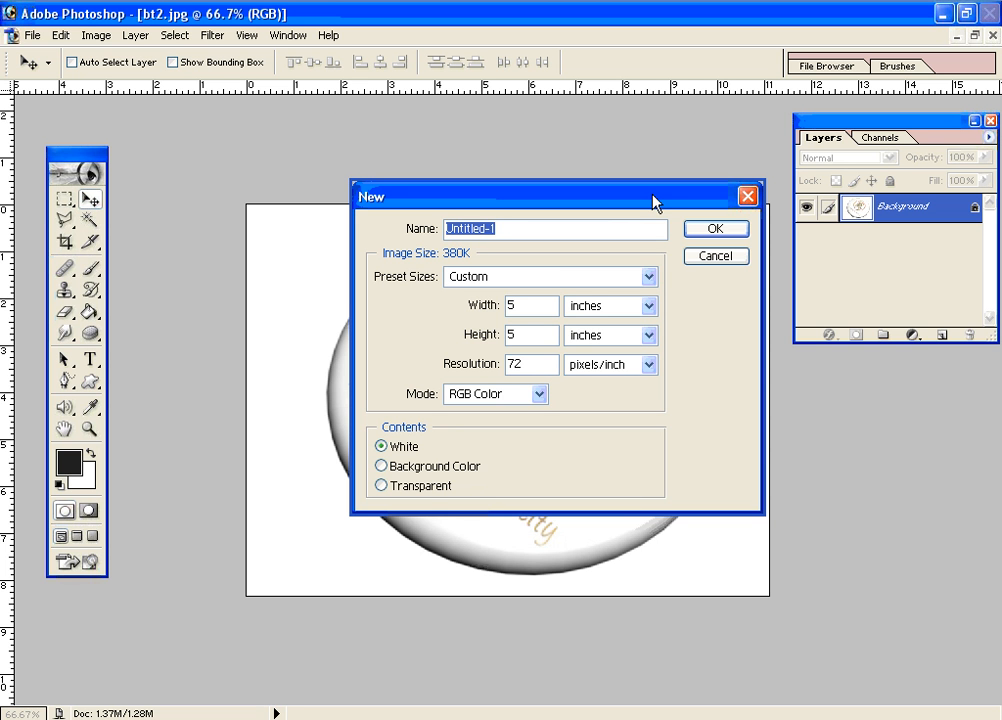
pyautogui.click(568, 338)
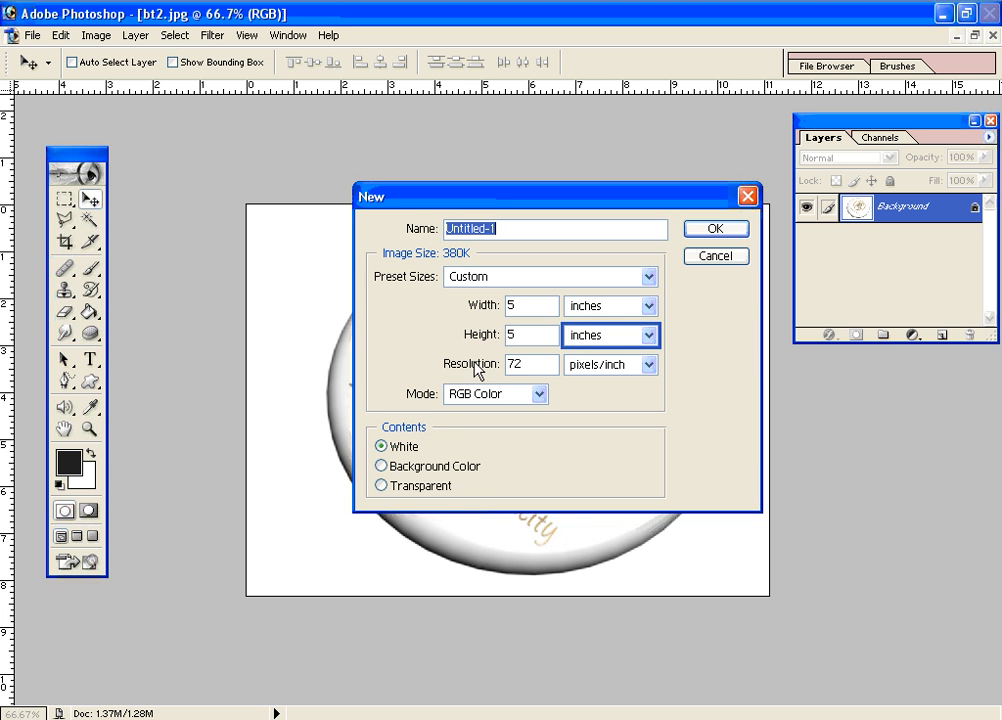
pyautogui.click(535, 366)
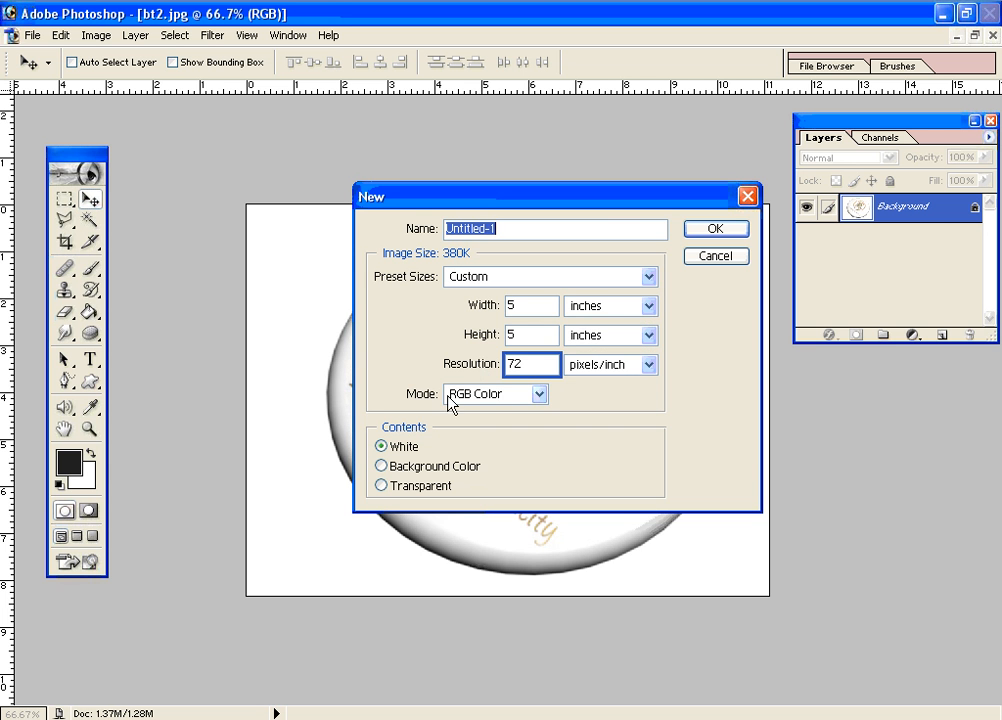
pyautogui.click(495, 404)
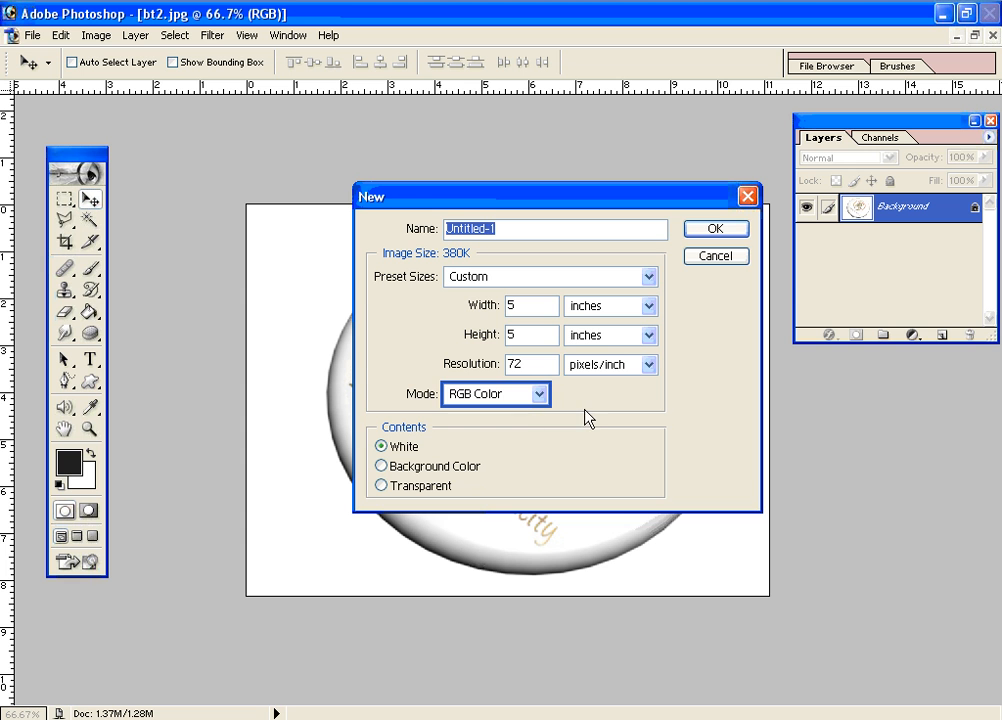
pyautogui.click(405, 447)
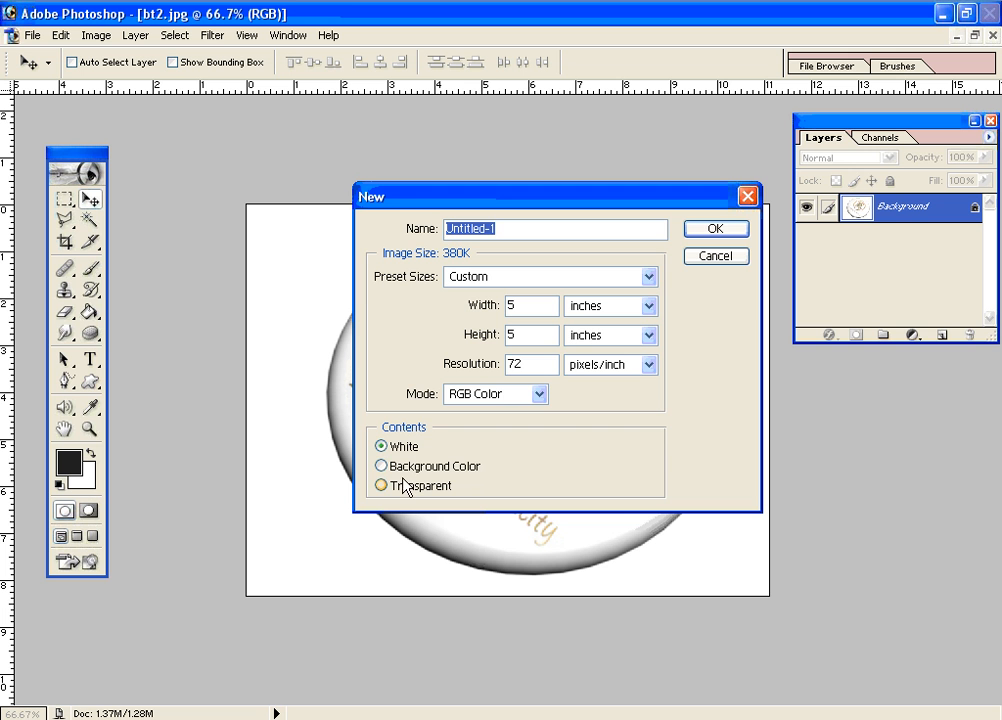
# Step: Create the 5 by 5 inch, 72 pixels/inch RGB Color document with Transparent contents and maximize its window
pyautogui.click(381, 467)
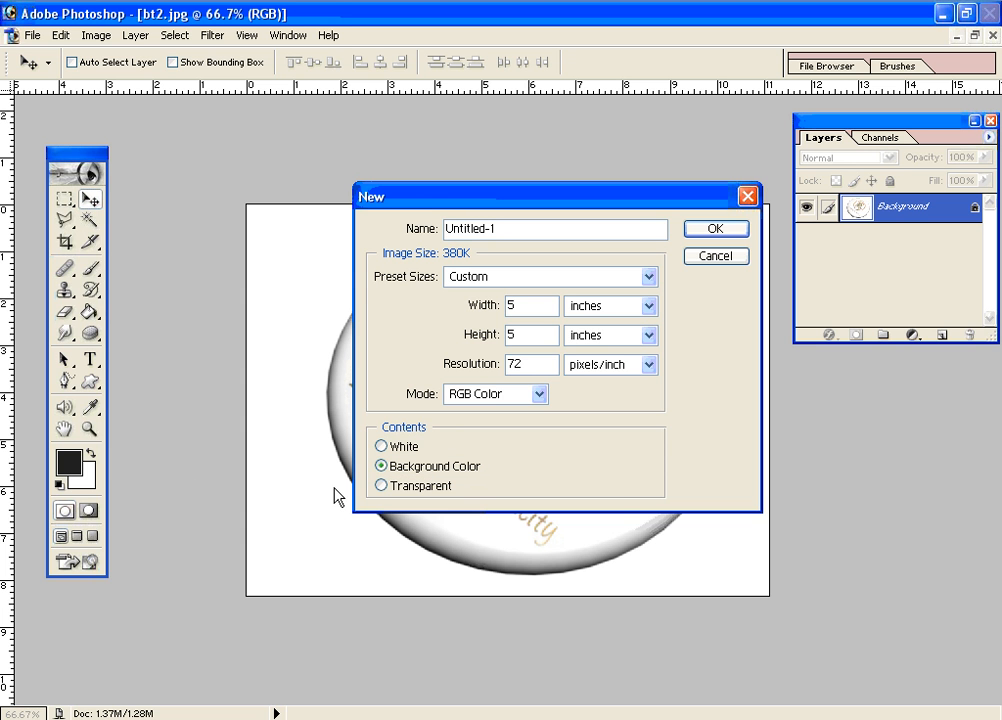
pyautogui.press('Tab')
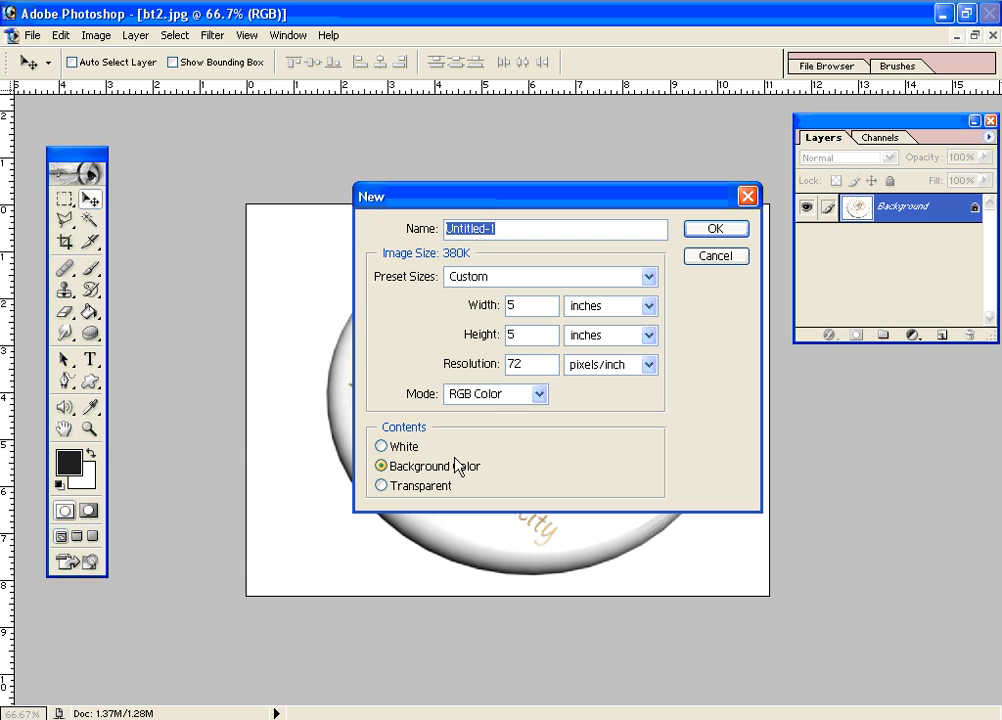
pyautogui.click(389, 486)
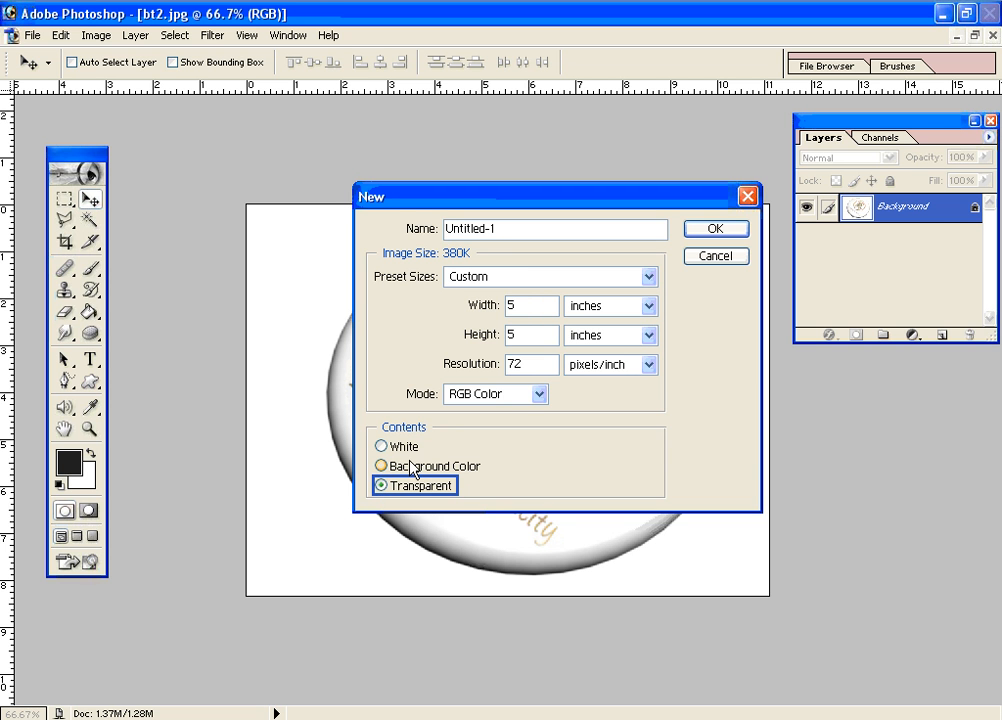
pyautogui.click(412, 467)
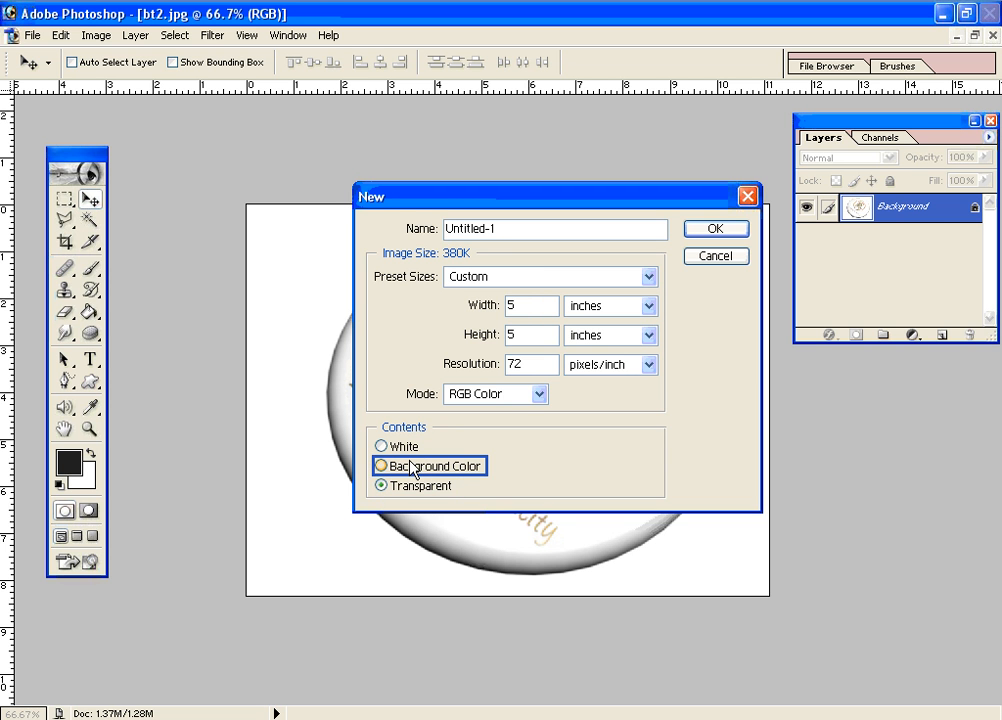
pyautogui.click(546, 308)
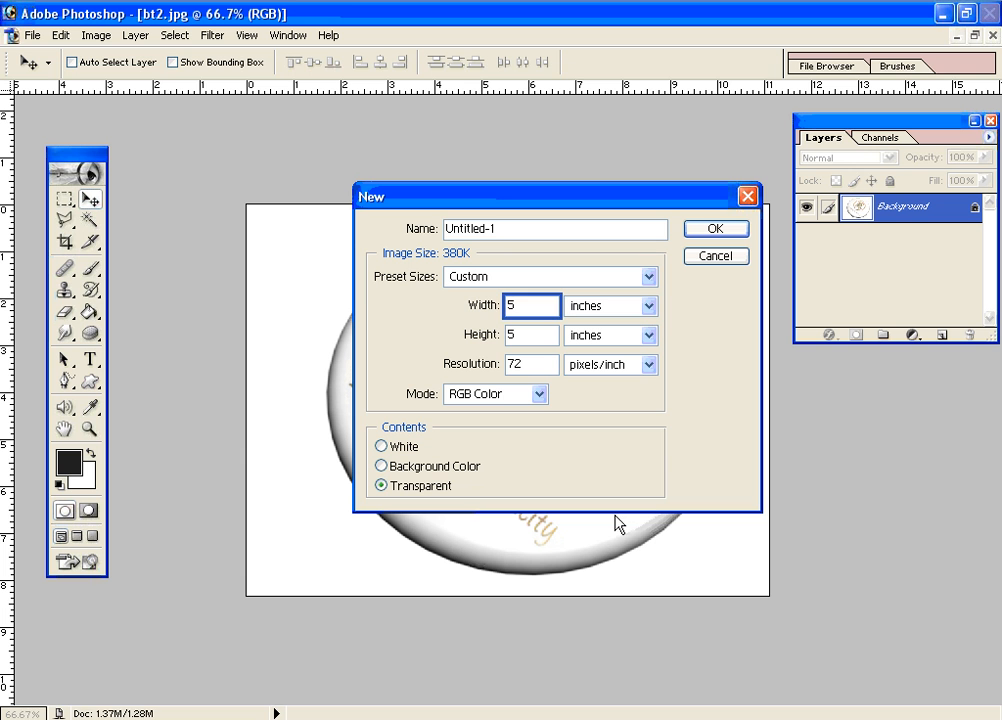
pyautogui.click(516, 366)
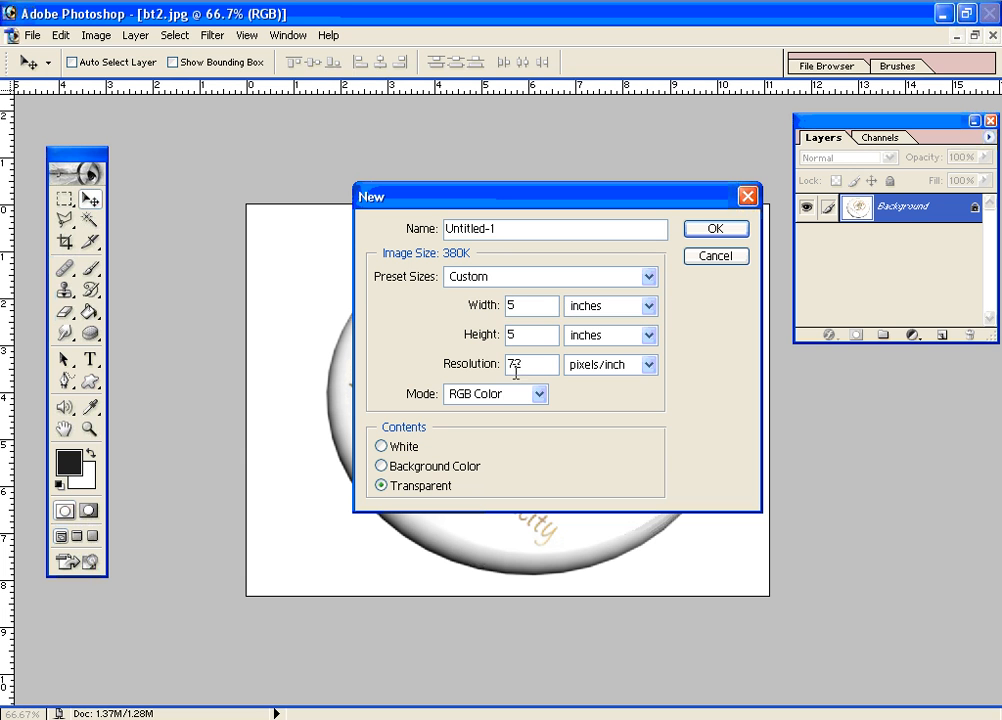
pyautogui.click(652, 312)
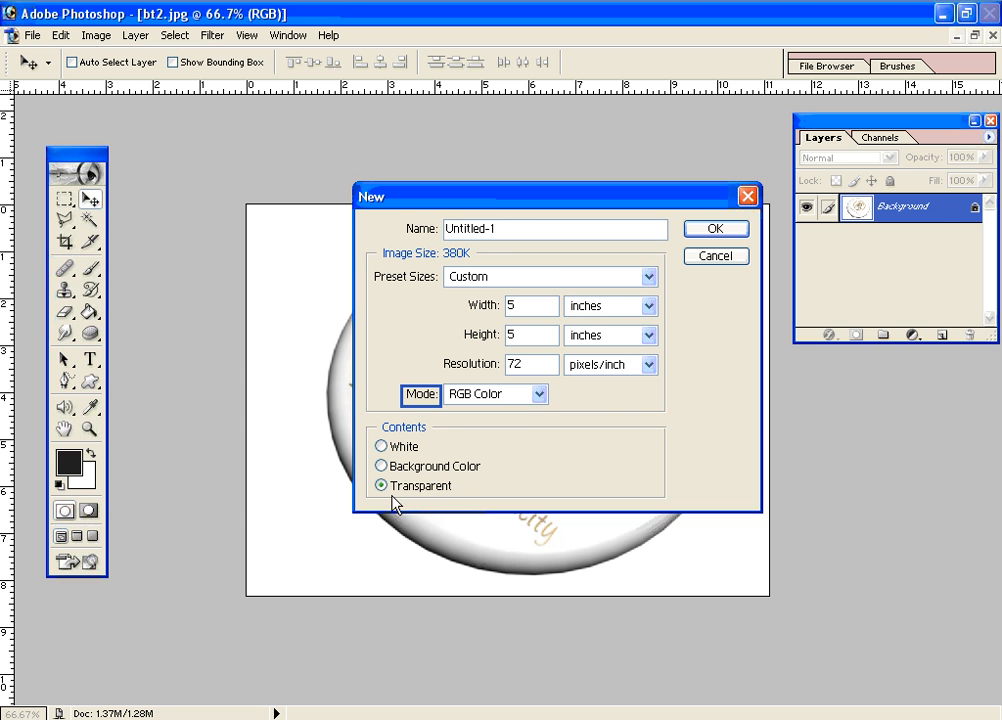
pyautogui.click(709, 230)
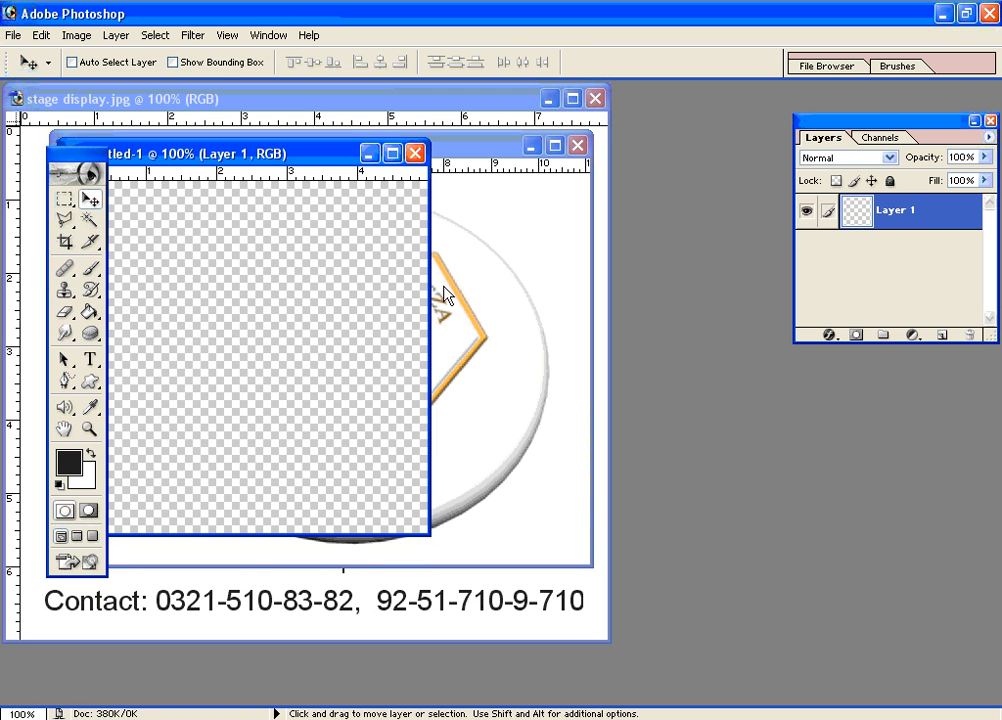
pyautogui.doubleClick(316, 155)
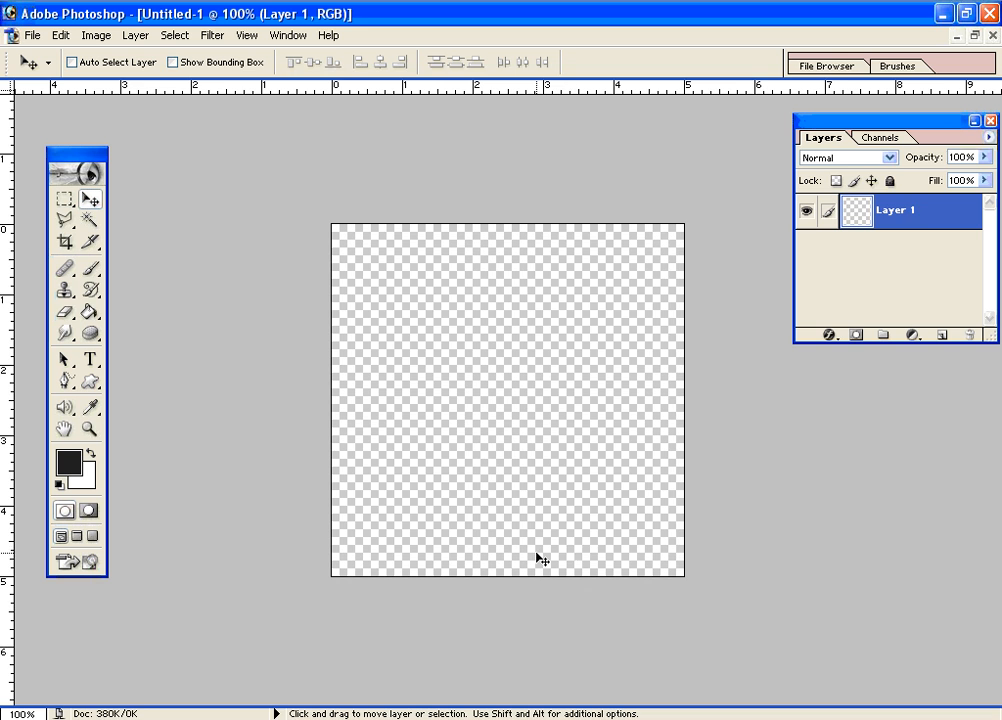
# Step: Switch back to bt2.jpg, make a rectangular selection around the whole honey button and copy it
pyautogui.hotkey('ctrl', 'Tab')
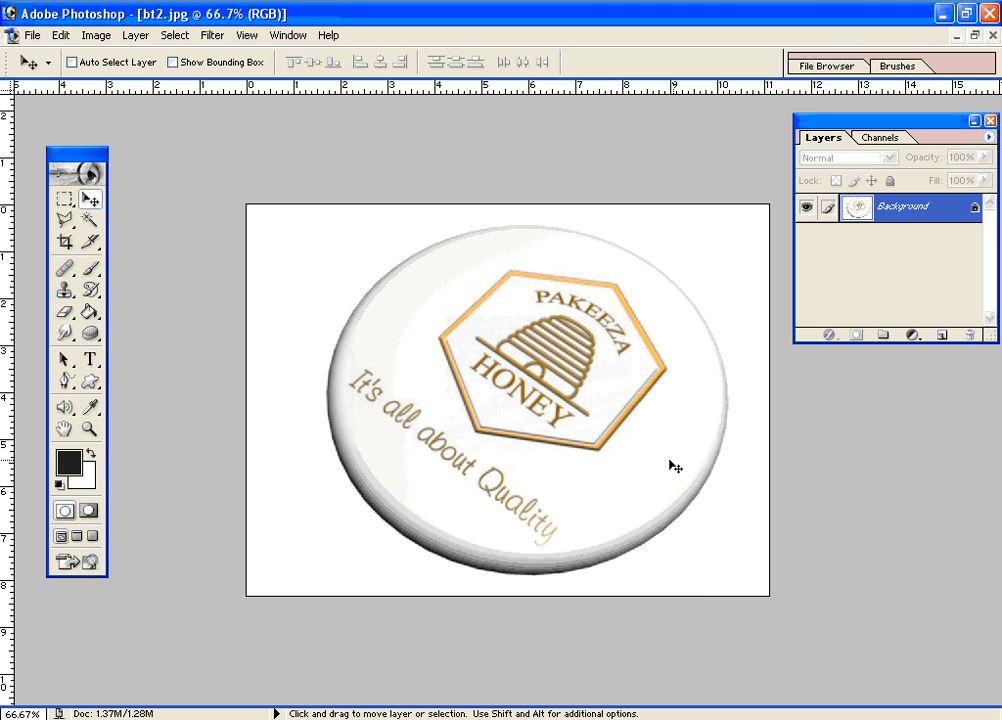
pyautogui.click(66, 203)
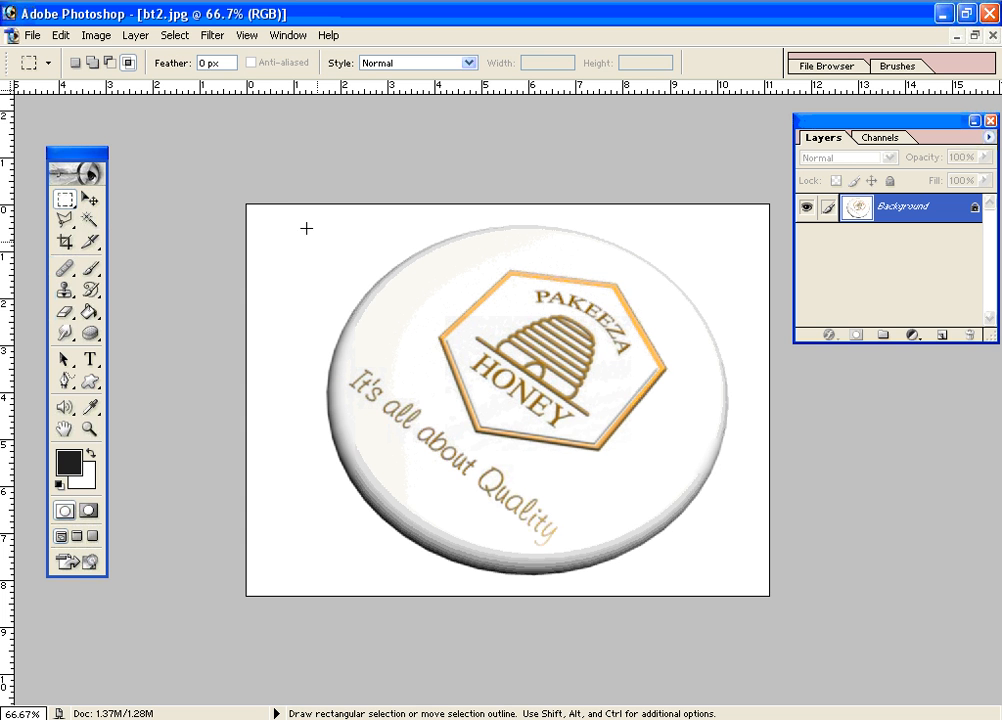
pyautogui.moveTo(286, 210); pyautogui.dragTo(754, 590)
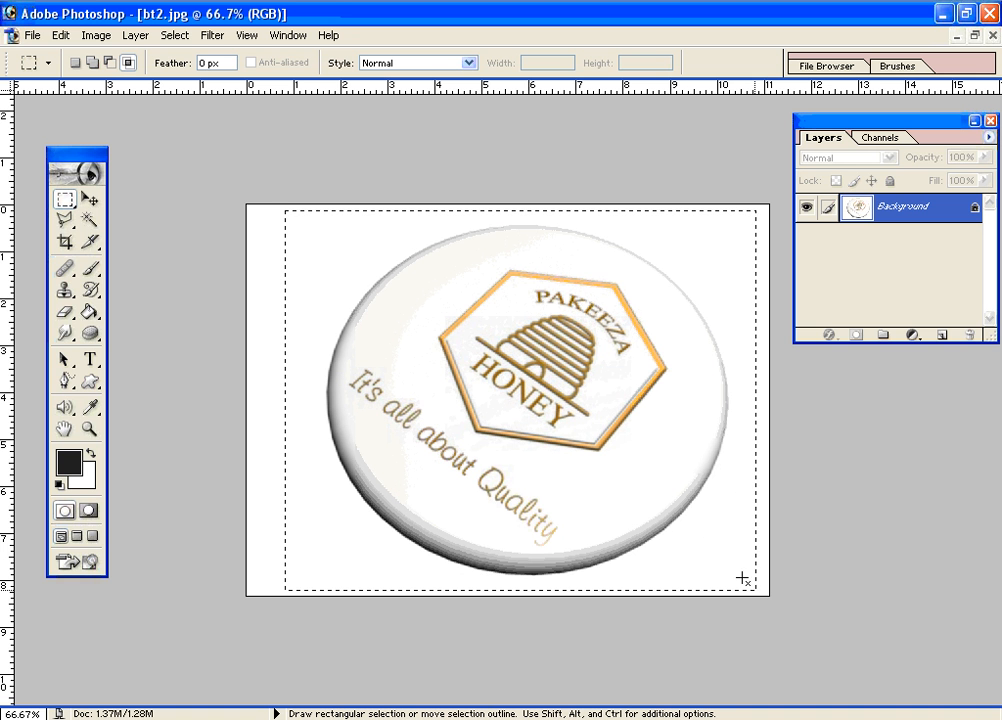
pyautogui.click(63, 36)
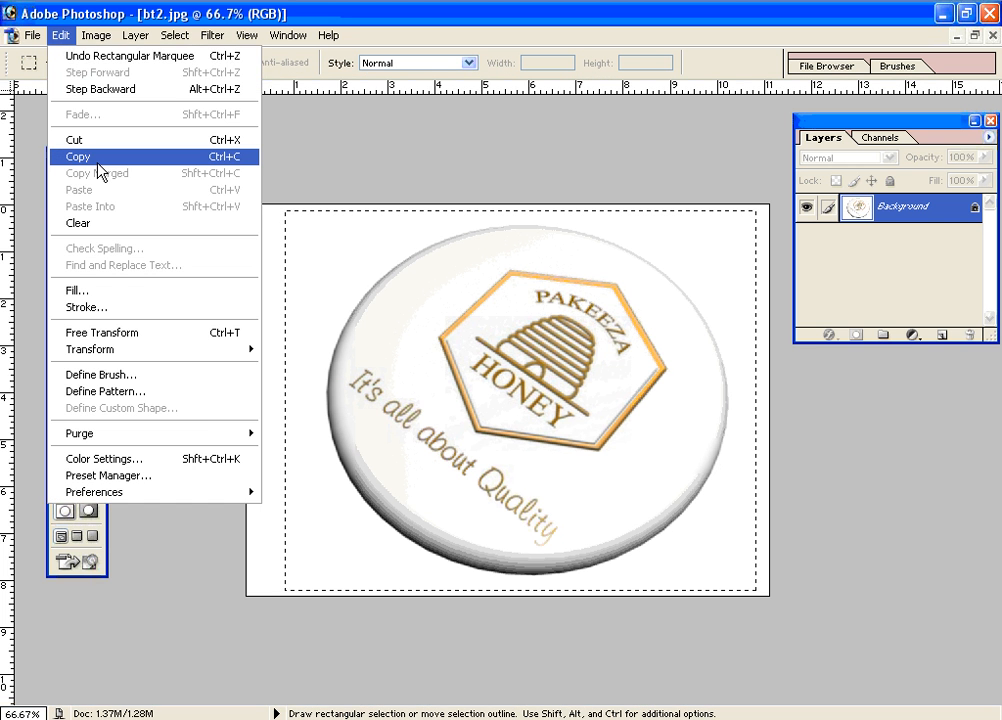
pyautogui.click(230, 158)
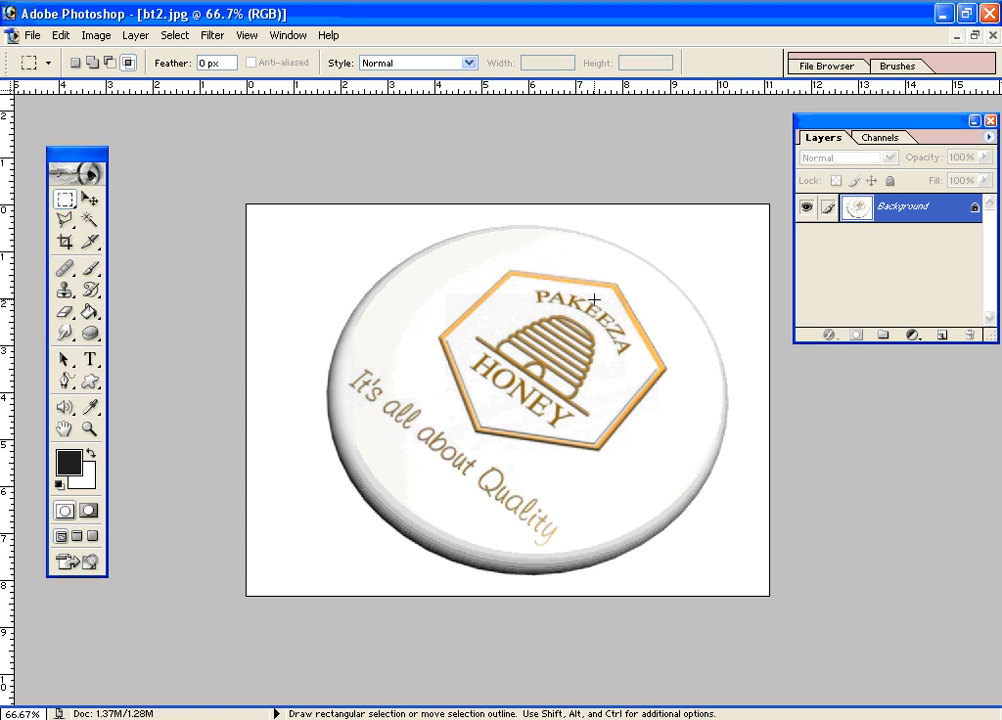
# Step: Switch to the blank 5 by 5 inch document and paste the copied honey button into it
pyautogui.hotkey('ctrl', 'Tab')
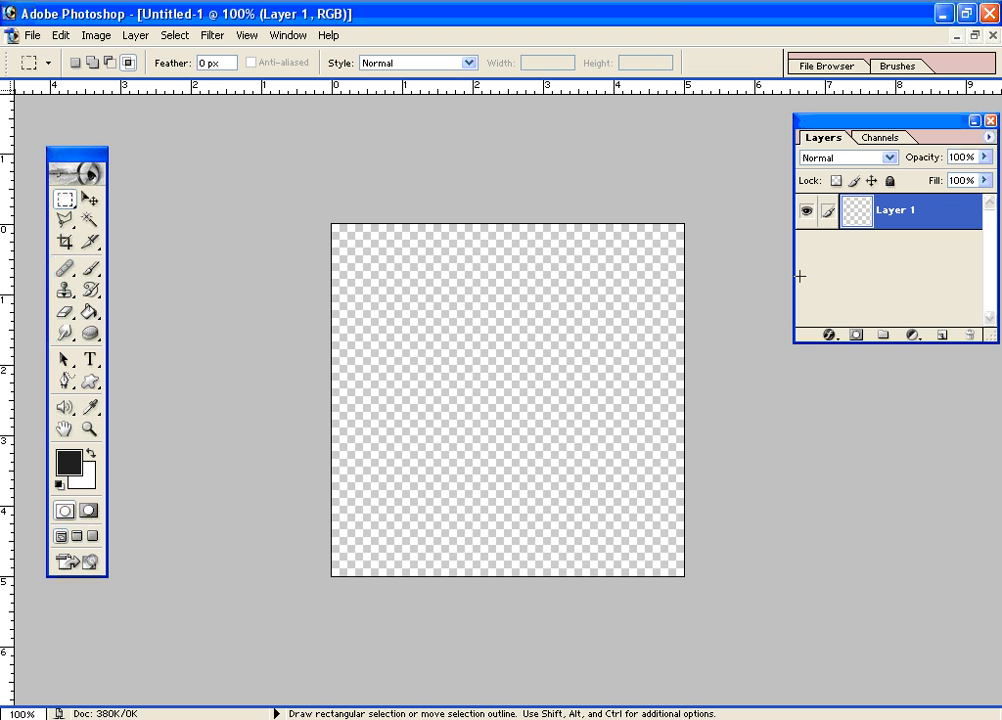
pyautogui.press('z')
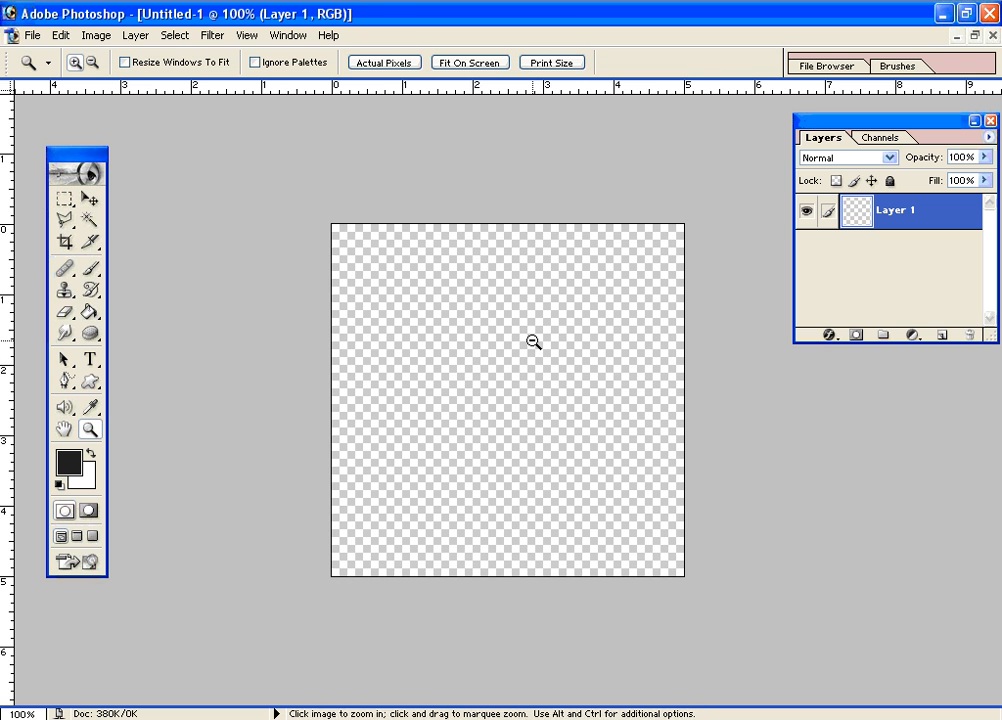
pyautogui.keyDown('alt'); pyautogui.click(533, 341); pyautogui.keyUp('alt')
pyautogui.keyDown('alt'); pyautogui.click(543, 382); pyautogui.keyUp('alt')
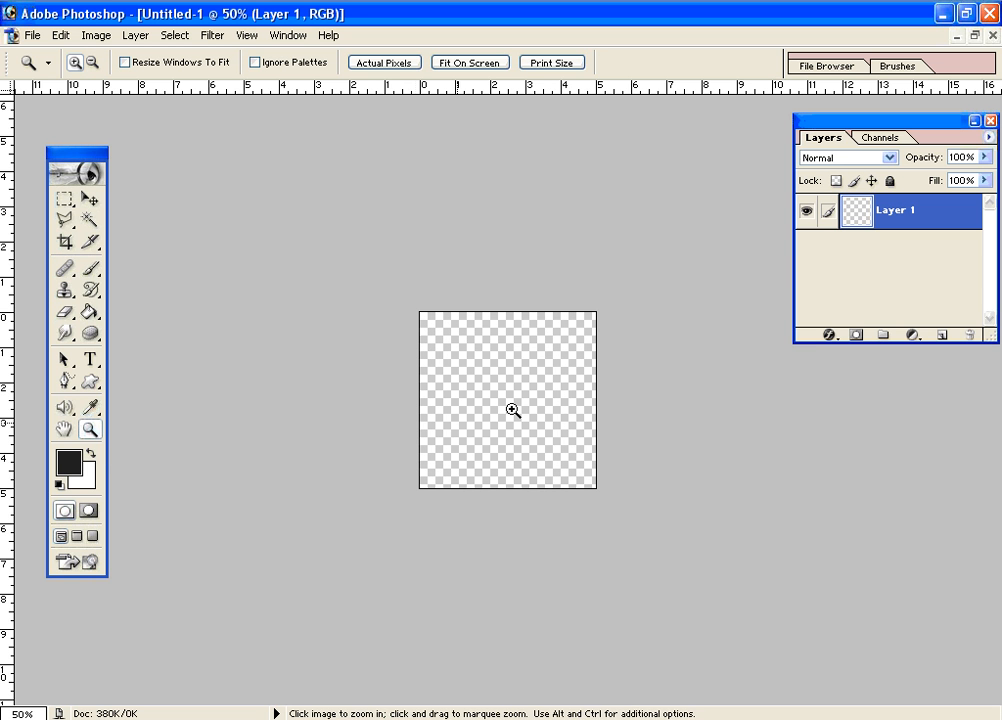
pyautogui.press('alt')
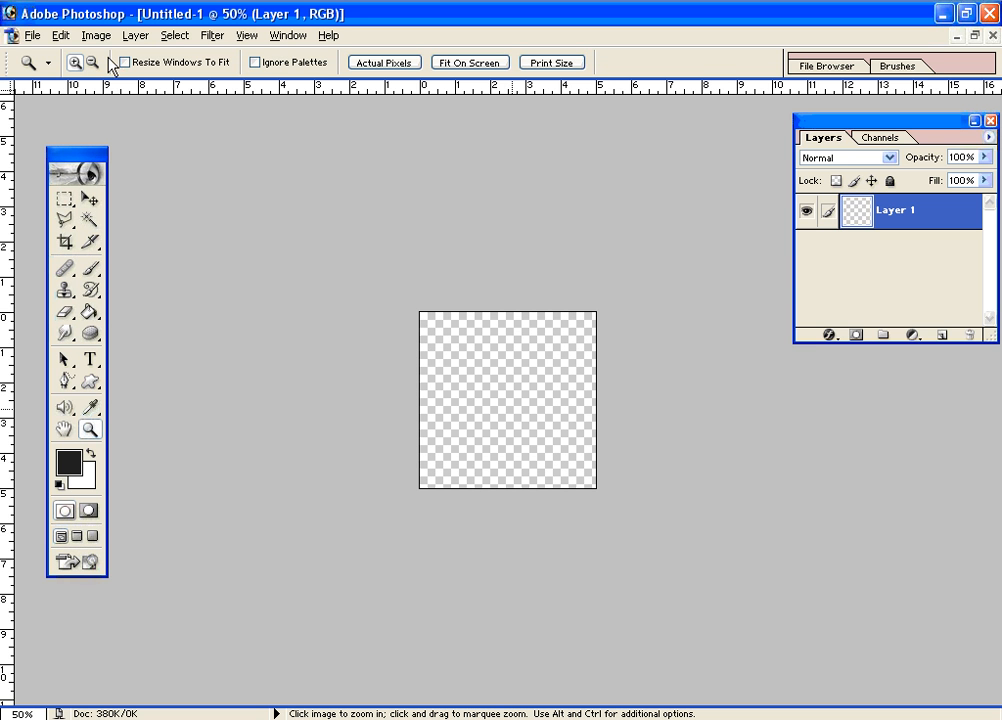
pyautogui.click(61, 36)
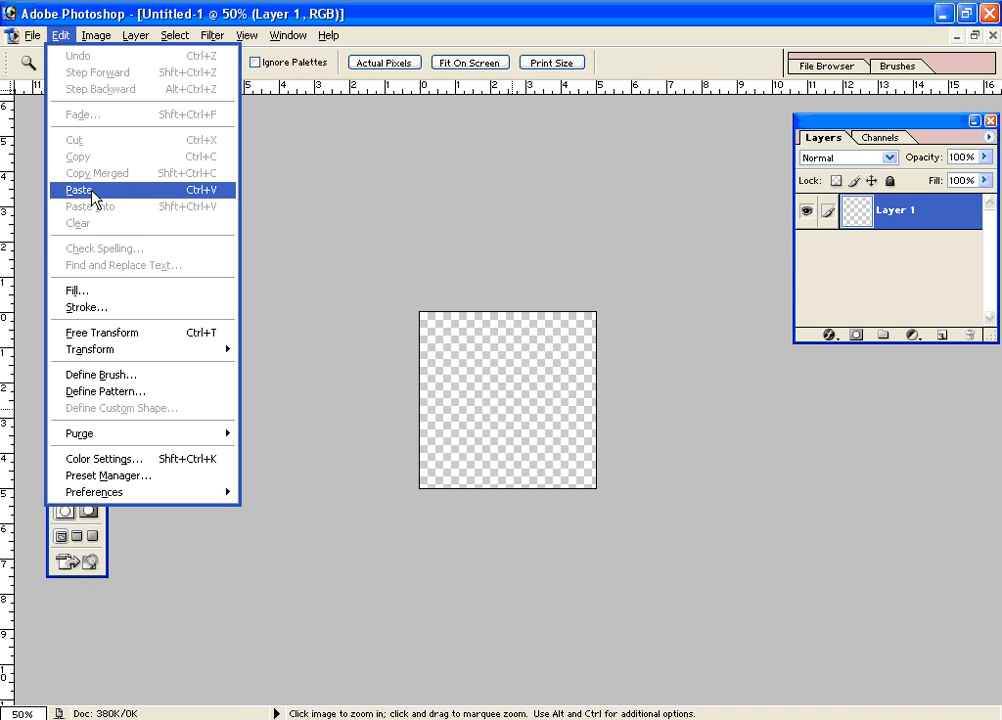
pyautogui.click(200, 196)
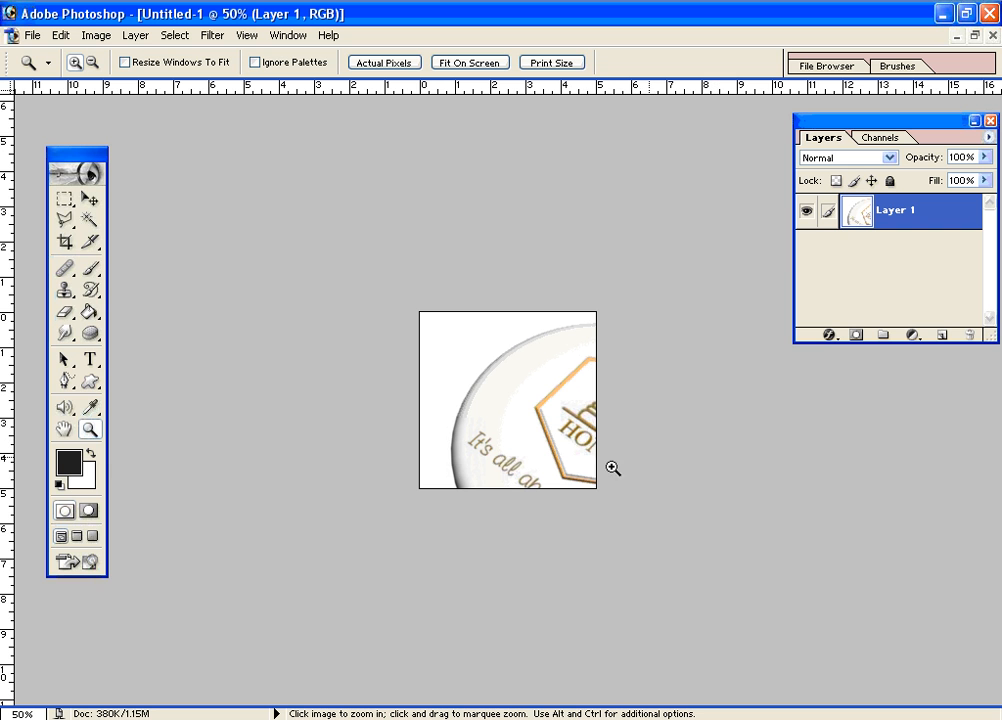
# Step: Scale the pasted button image proportionally to about 48.9% with Free Transform and centre it on the canvas at about X 178 px, Y 171 px
pyautogui.press('ctrl')
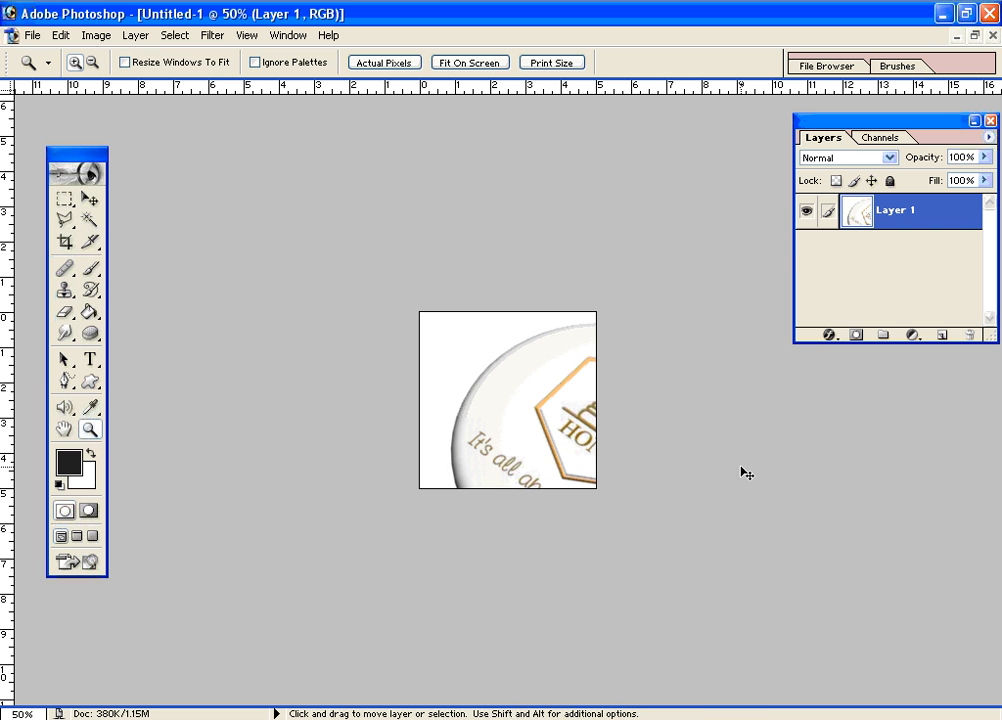
pyautogui.hotkey('ctrl', 't')
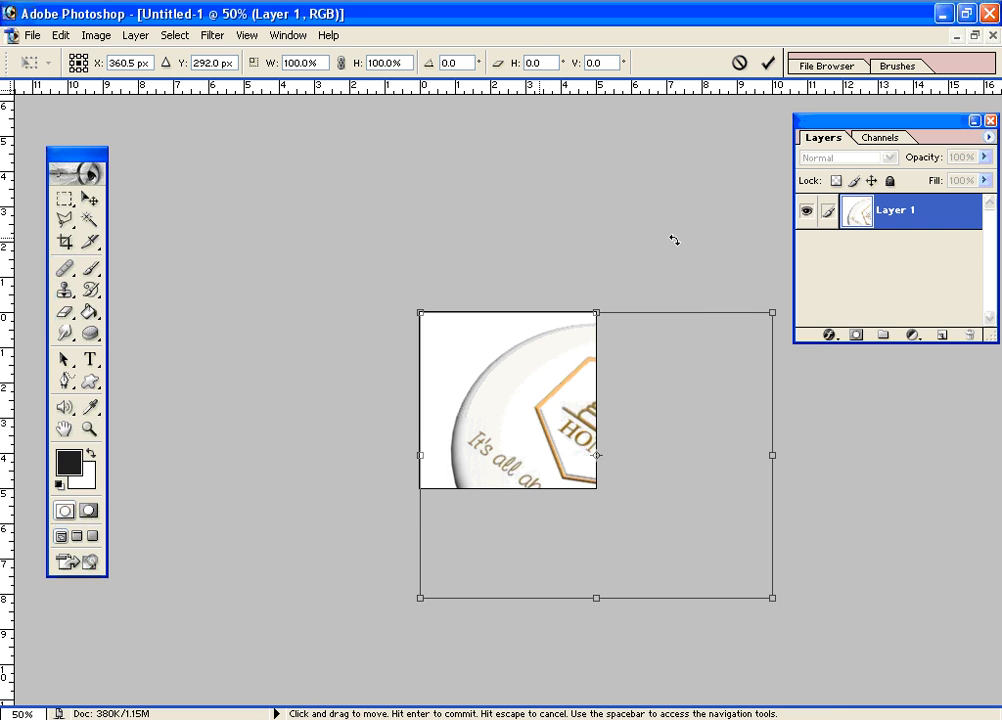
pyautogui.click(771, 598)
pyautogui.moveTo(769, 598); pyautogui.dragTo(575, 469)
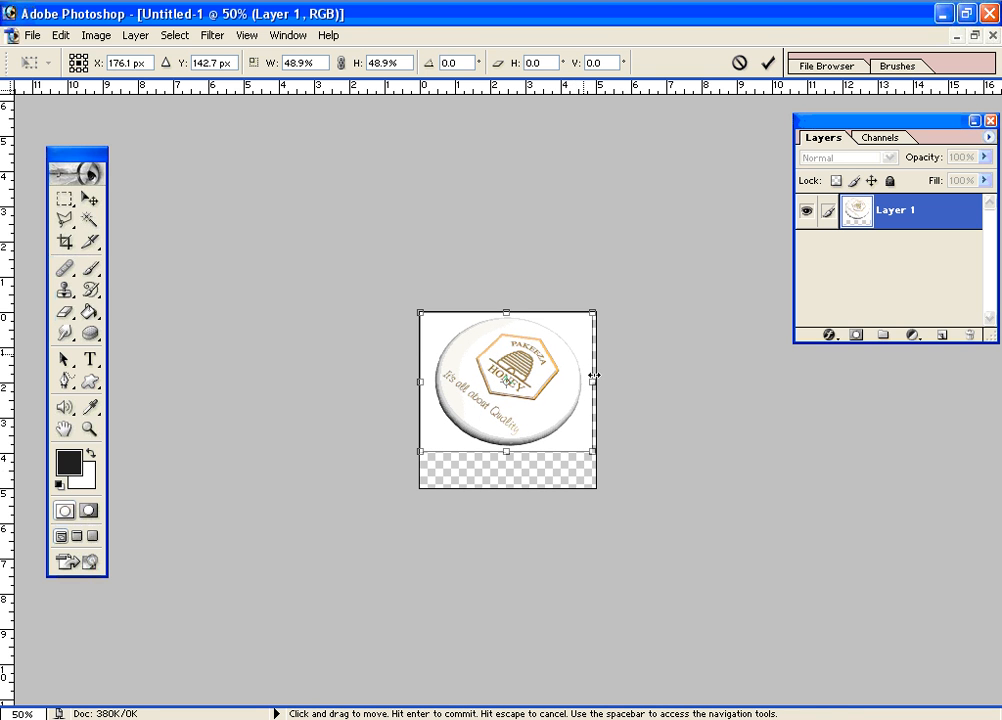
pyautogui.moveTo(566, 392); pyautogui.dragTo(568, 410)
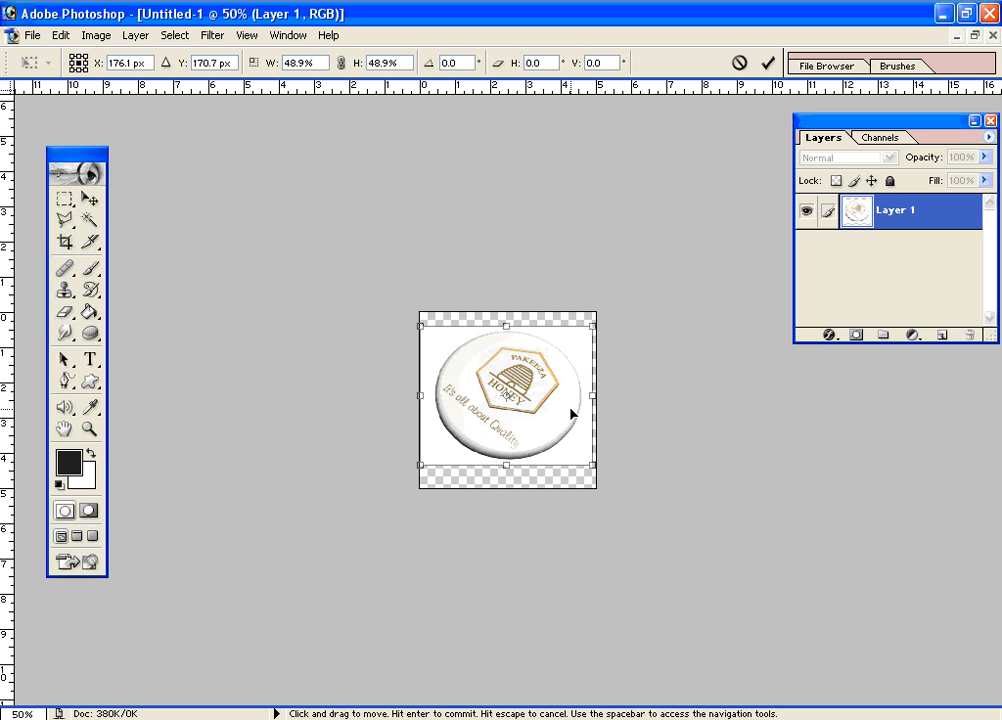
pyautogui.press('Right')
pyautogui.press('Right')
pyautogui.press('Right')
pyautogui.press('Right')
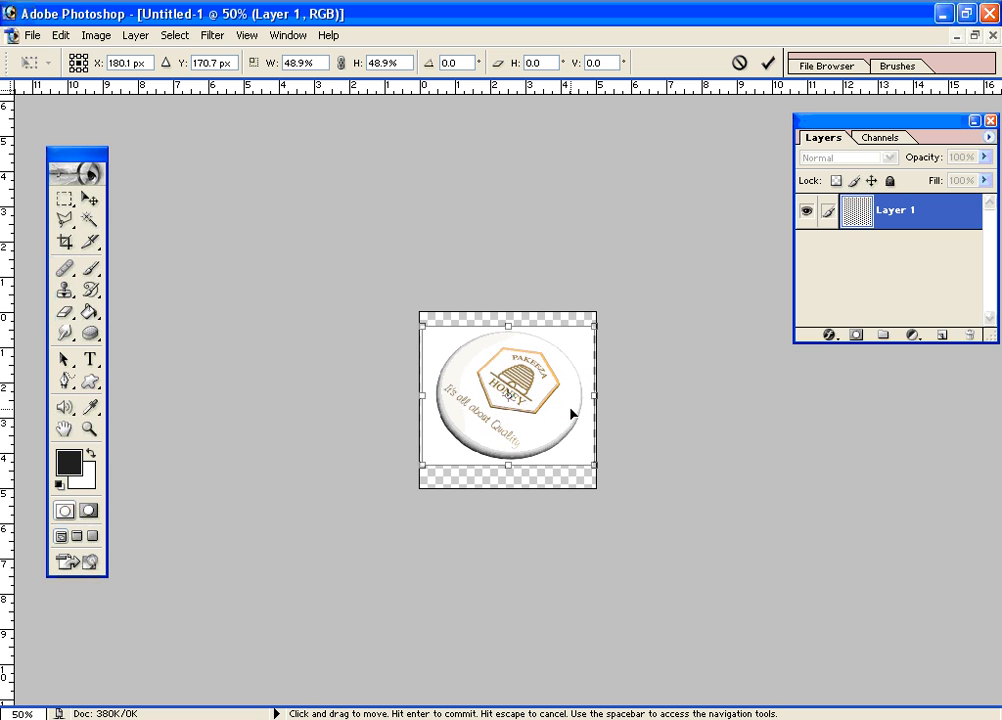
pyautogui.press('Left')
pyautogui.press('Left')
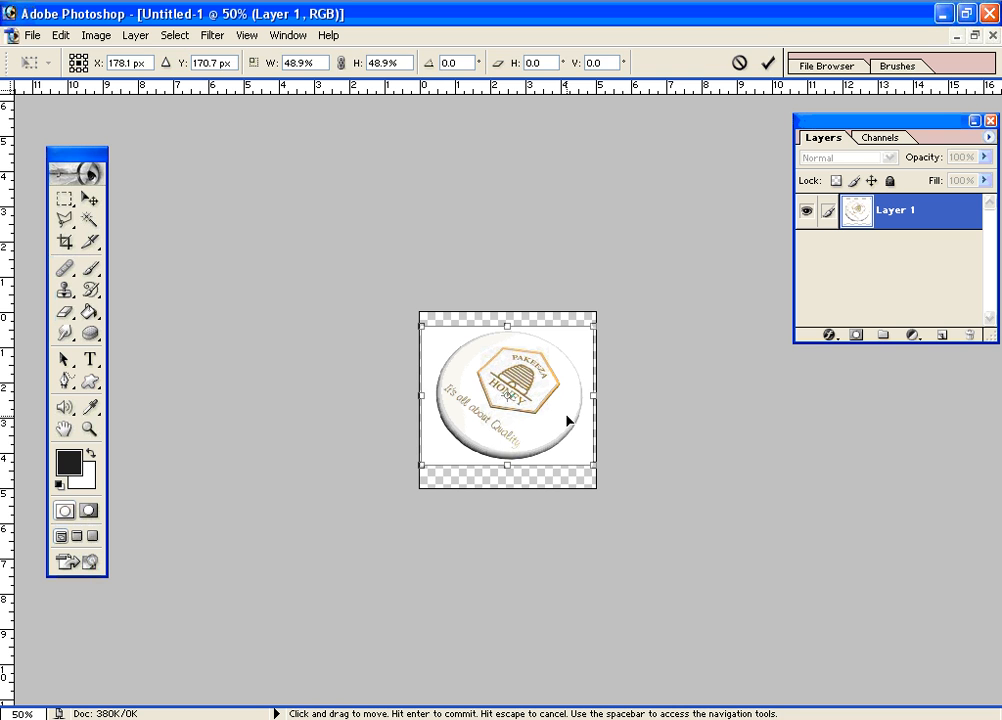
# Step: Try to delete the white background around the button using the Magic Wand at tolerance 55, undo the deletion and deselect
pyautogui.press('z')
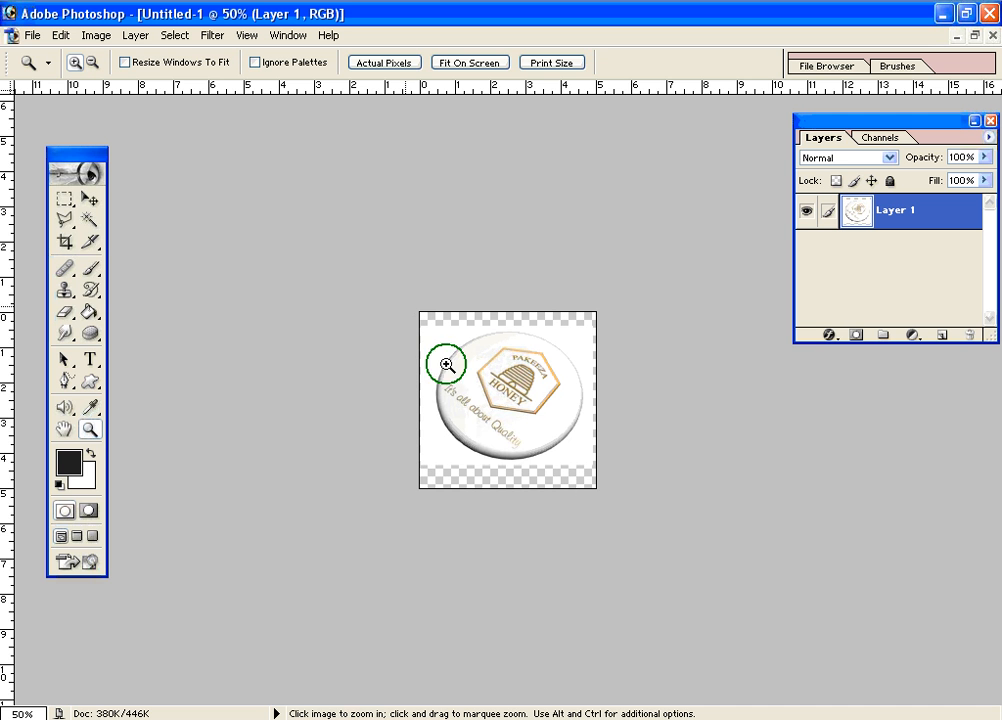
pyautogui.moveTo(441, 361); pyautogui.dragTo(601, 495)
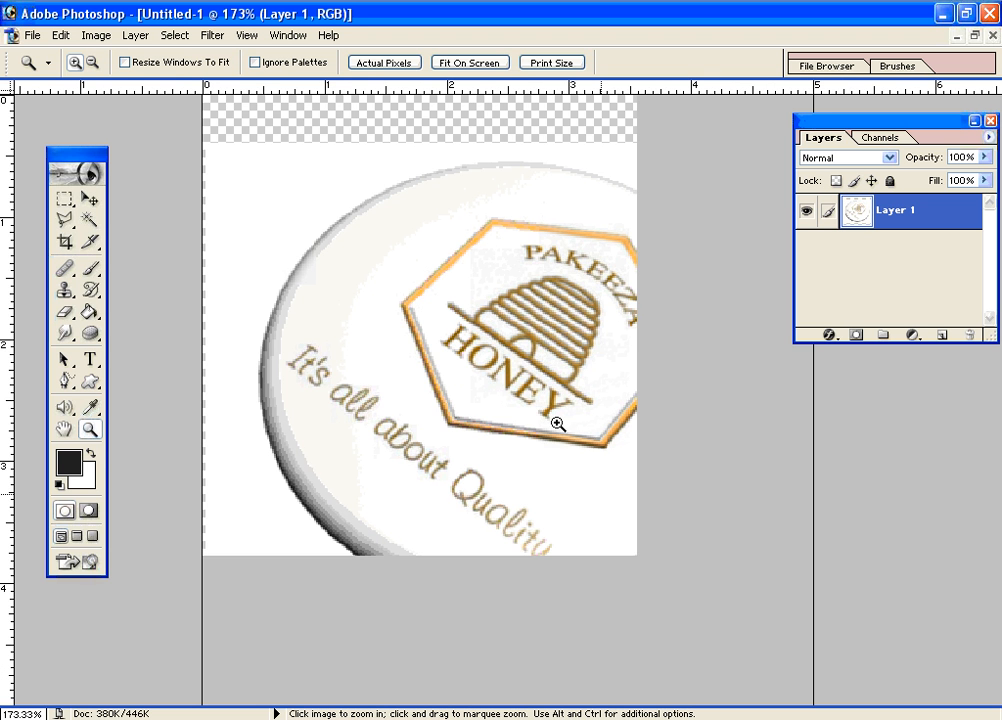
pyautogui.keyDown('alt'); pyautogui.click(552, 410); pyautogui.keyUp('alt')
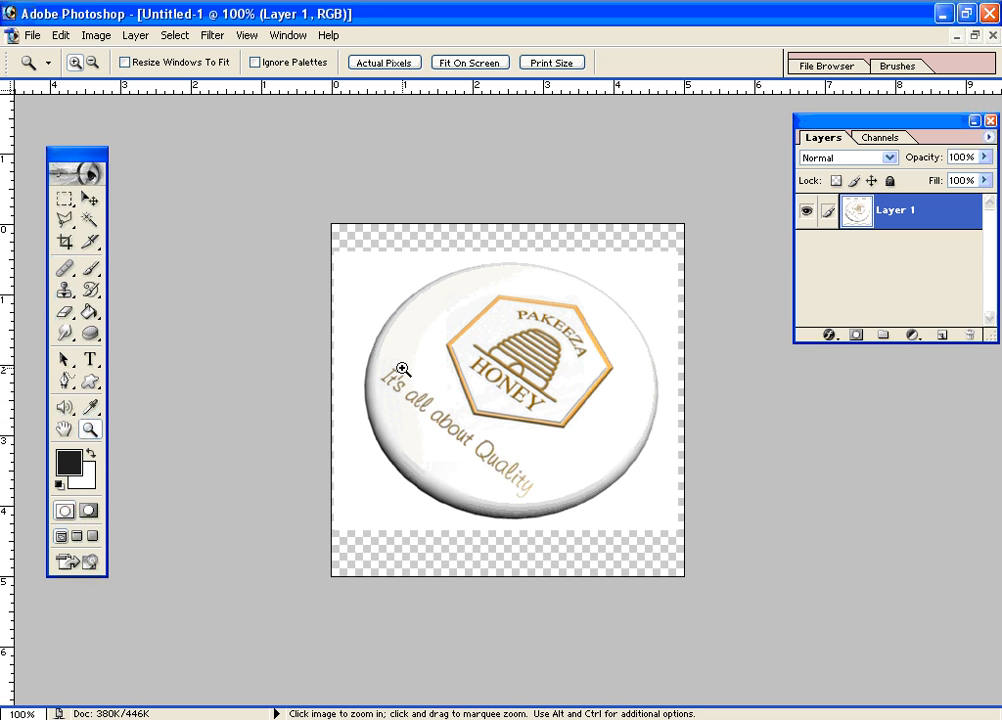
pyautogui.press('w')
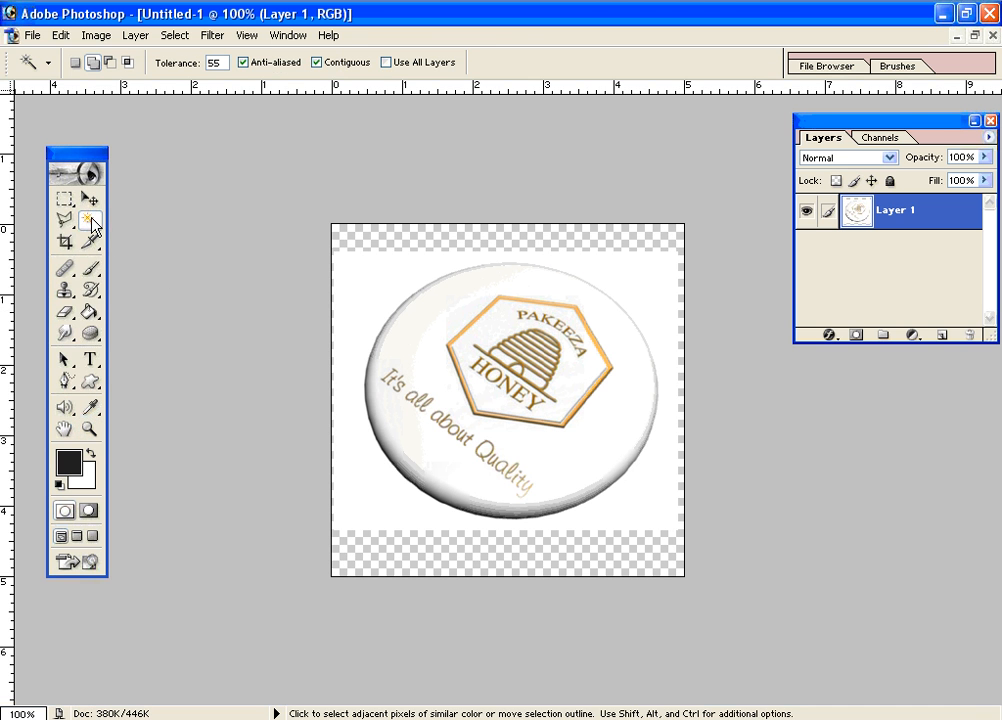
pyautogui.click(376, 285)
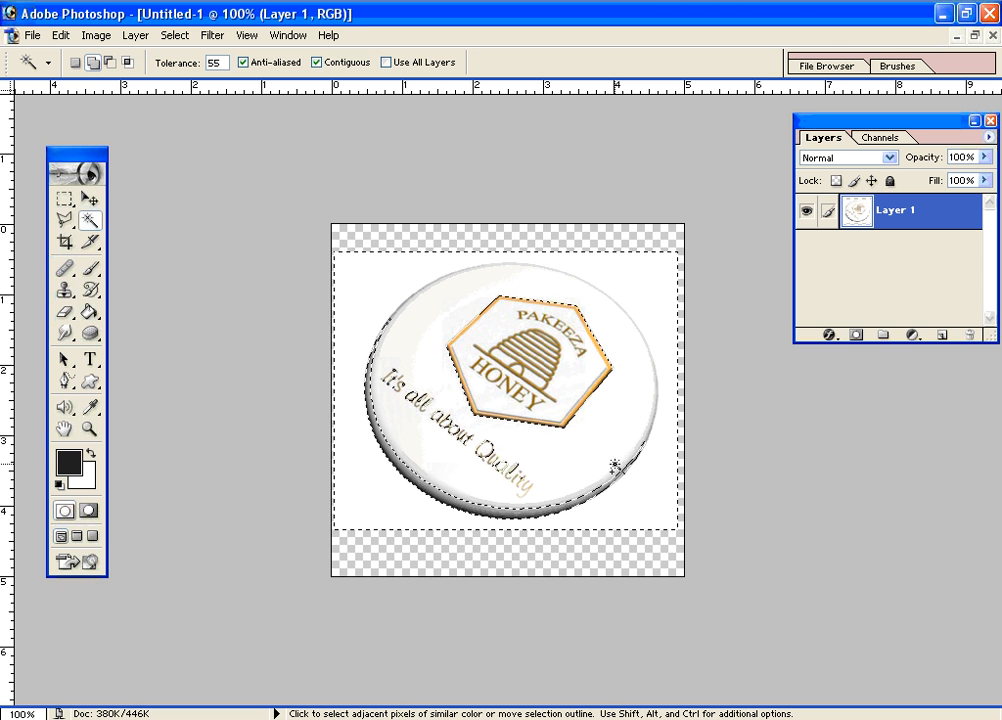
pyautogui.press('Delete')
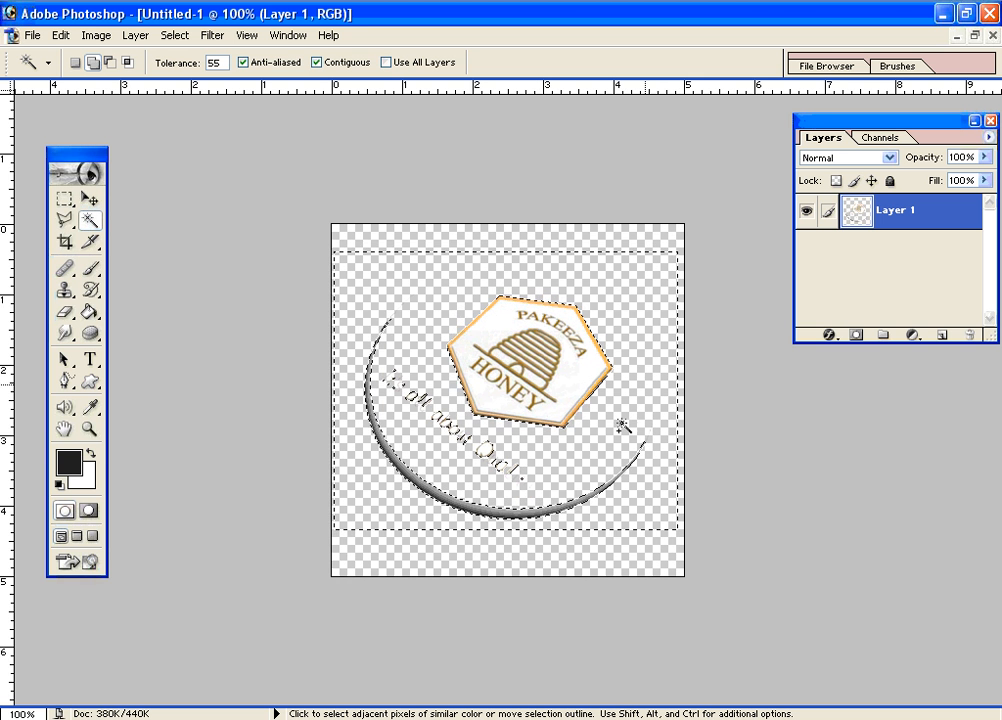
pyautogui.hotkey('ctrl', 'z')
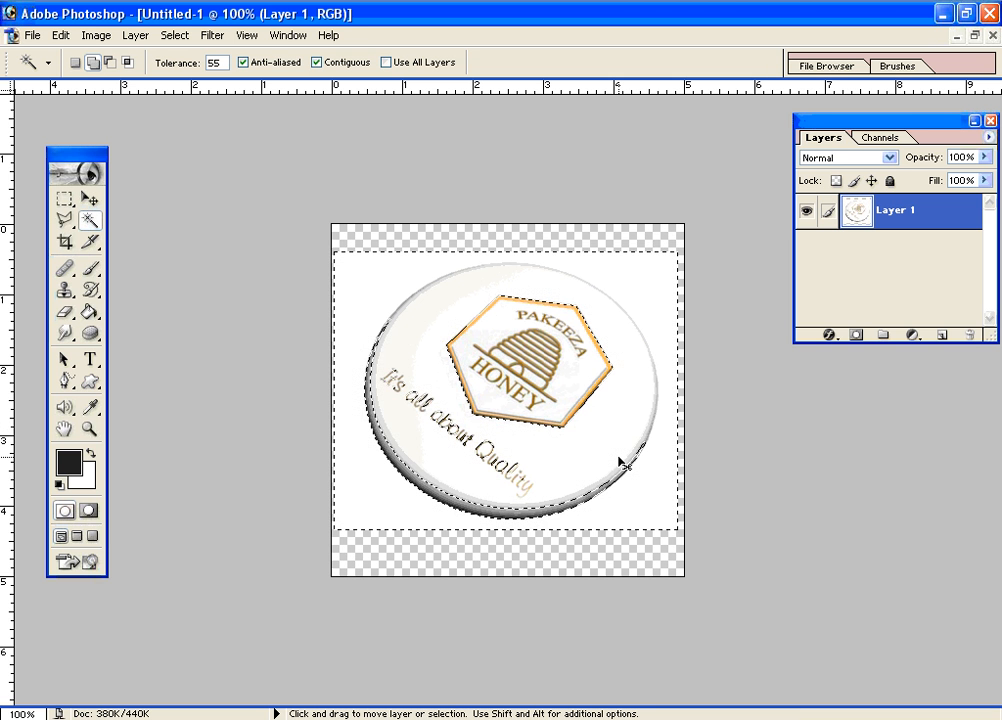
pyautogui.hotkey('ctrl', 'd')
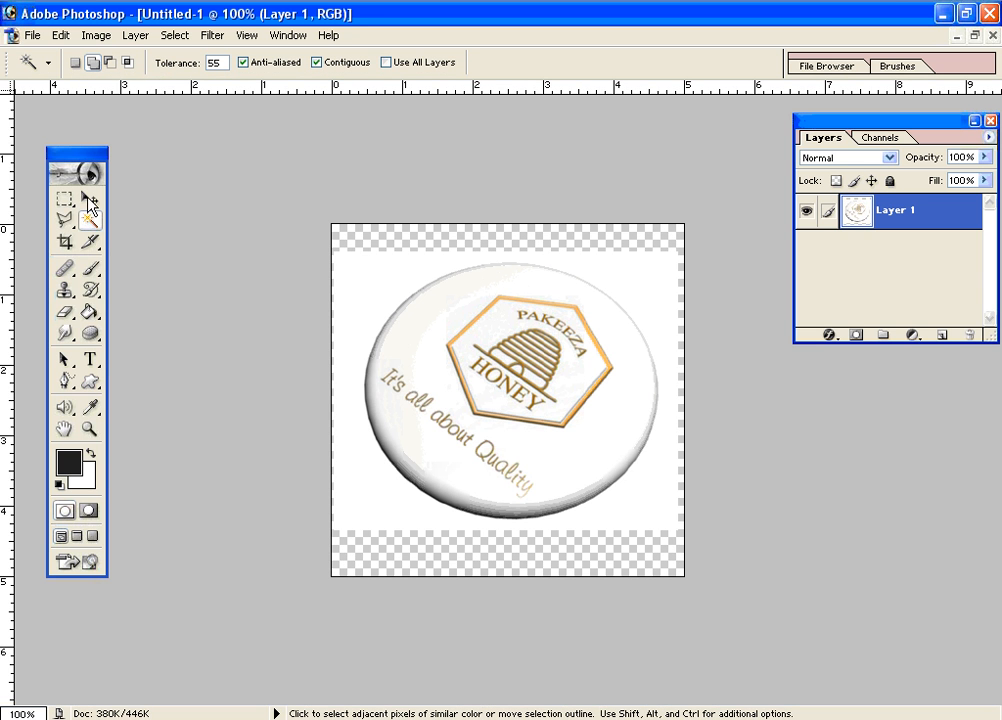
# Step: Set the Magic Wand tolerance to 15, select and delete the white background around the button, and deselect
pyautogui.doubleClick(219, 63)
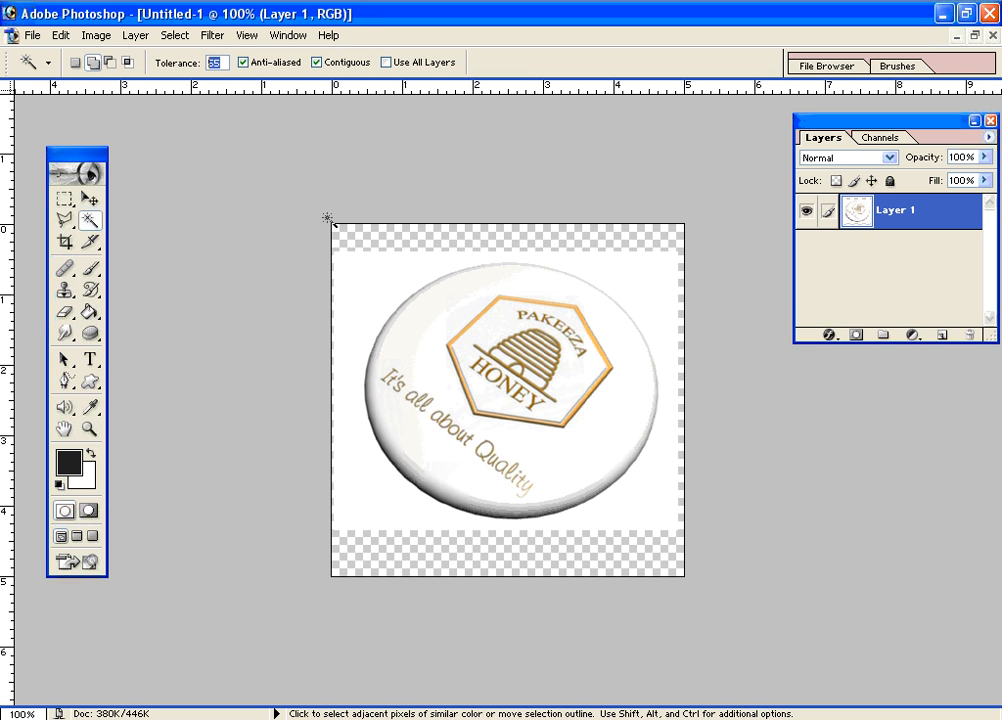
pyautogui.click(366, 294)
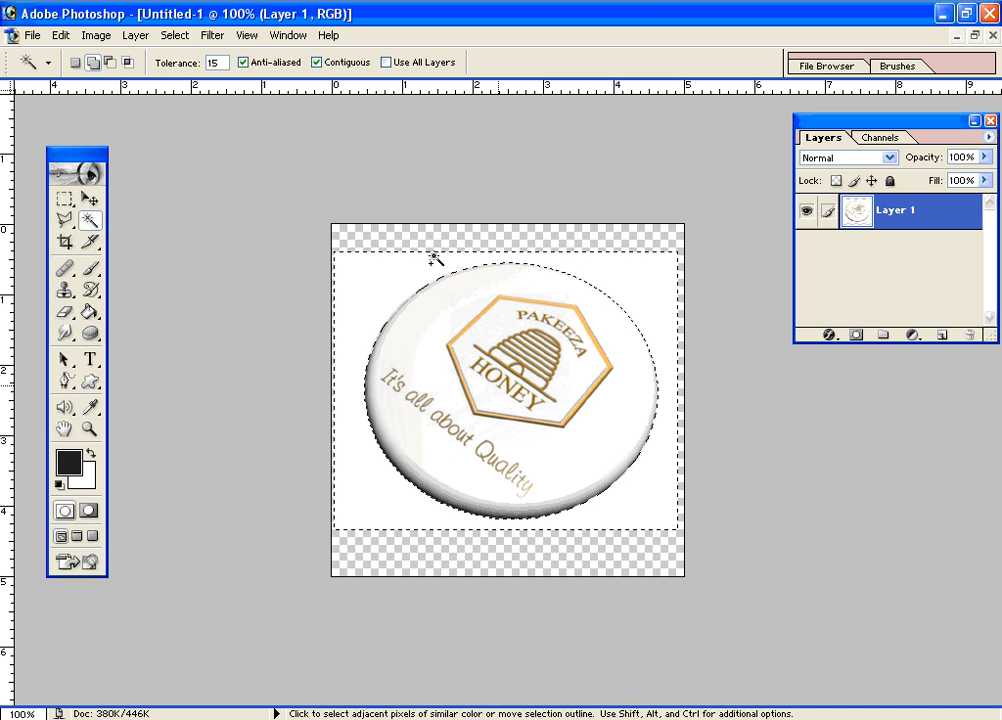
pyautogui.click(213, 63)
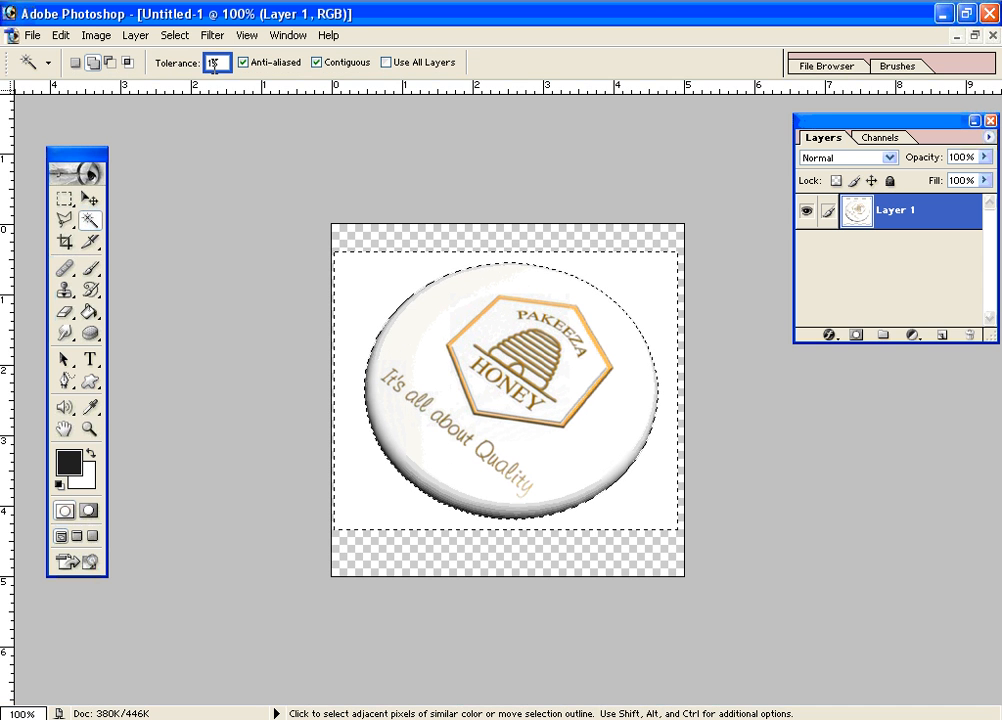
pyautogui.press('Return')
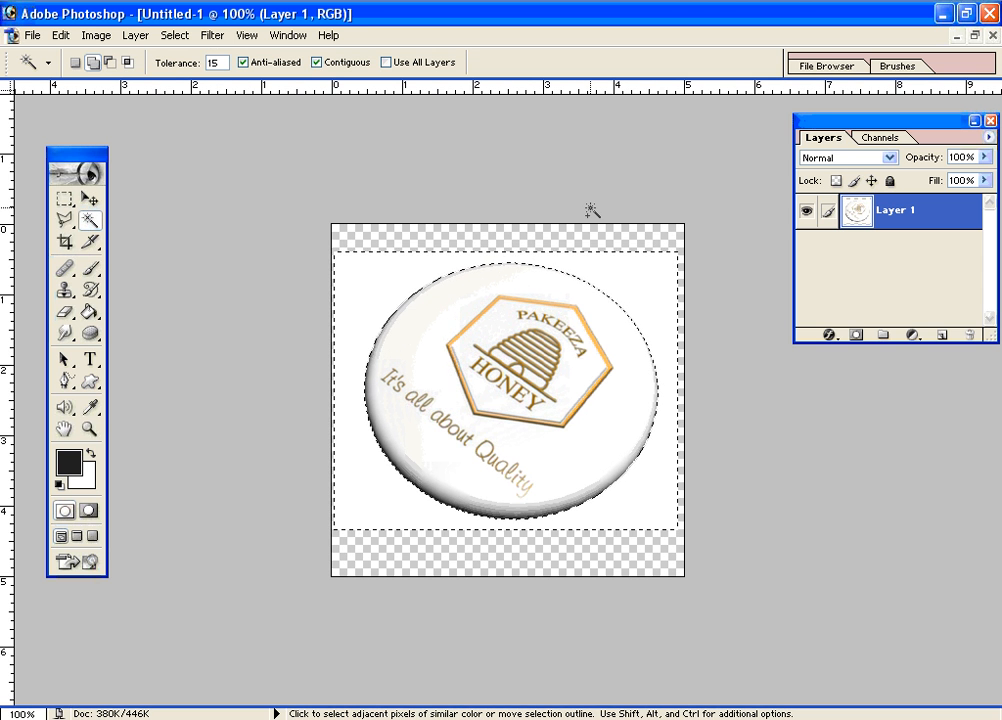
pyautogui.press('Delete')
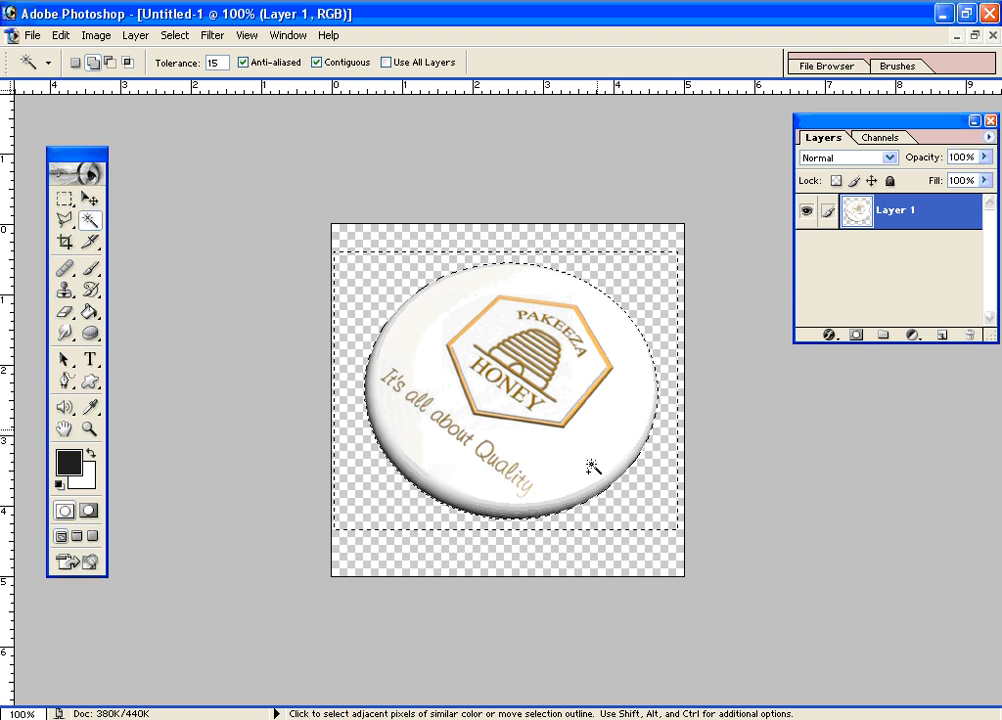
pyautogui.hotkey('ctrl', 'd')
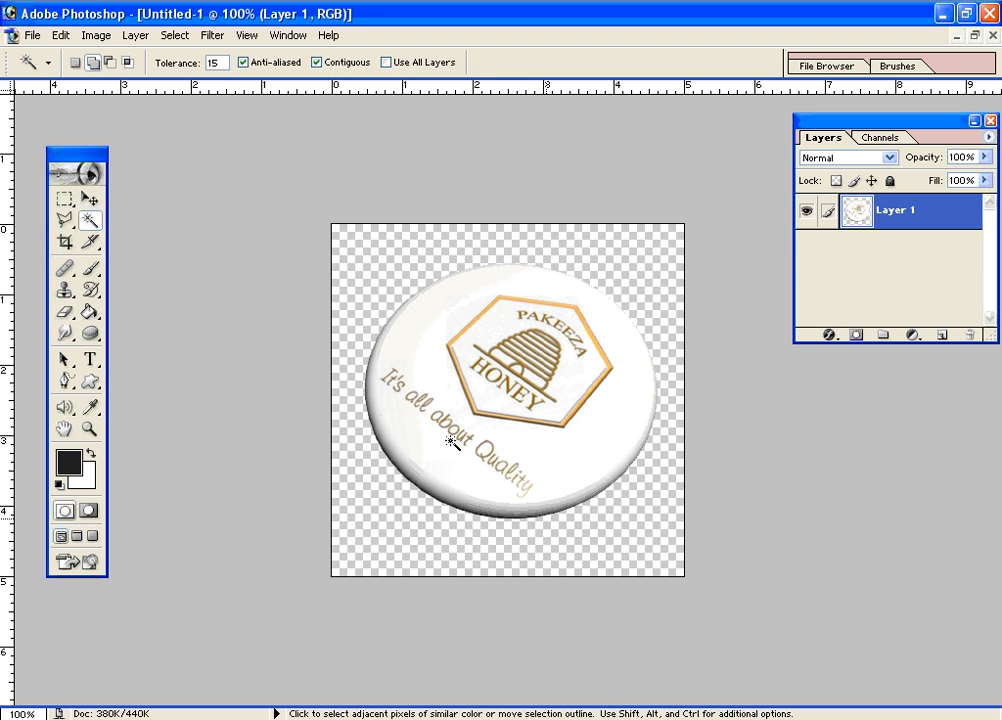
pyautogui.click(90, 199)
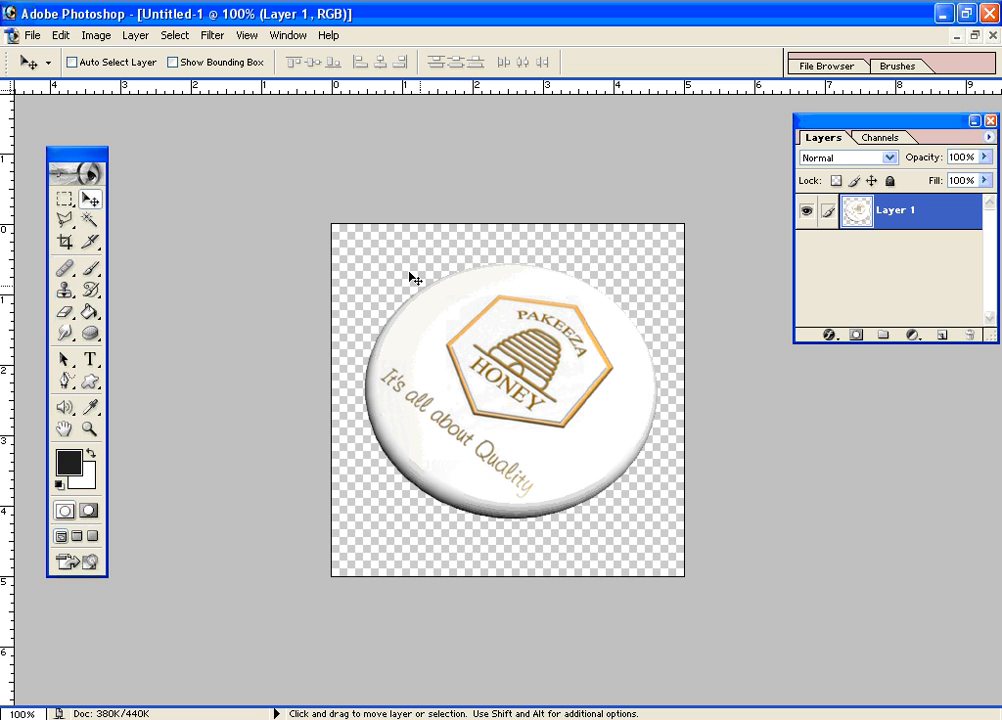
# Step: Review the Save As options for the cut-out button in JPEG format and leave without saving
pyautogui.click(31, 35)
pyautogui.click(76, 187)
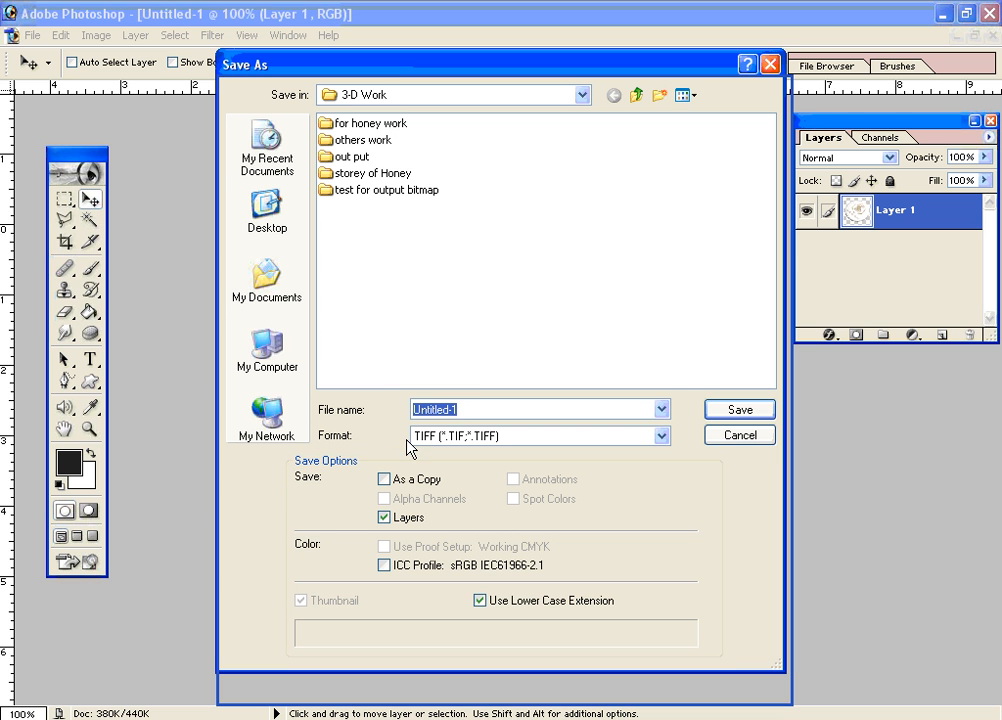
pyautogui.click(662, 437)
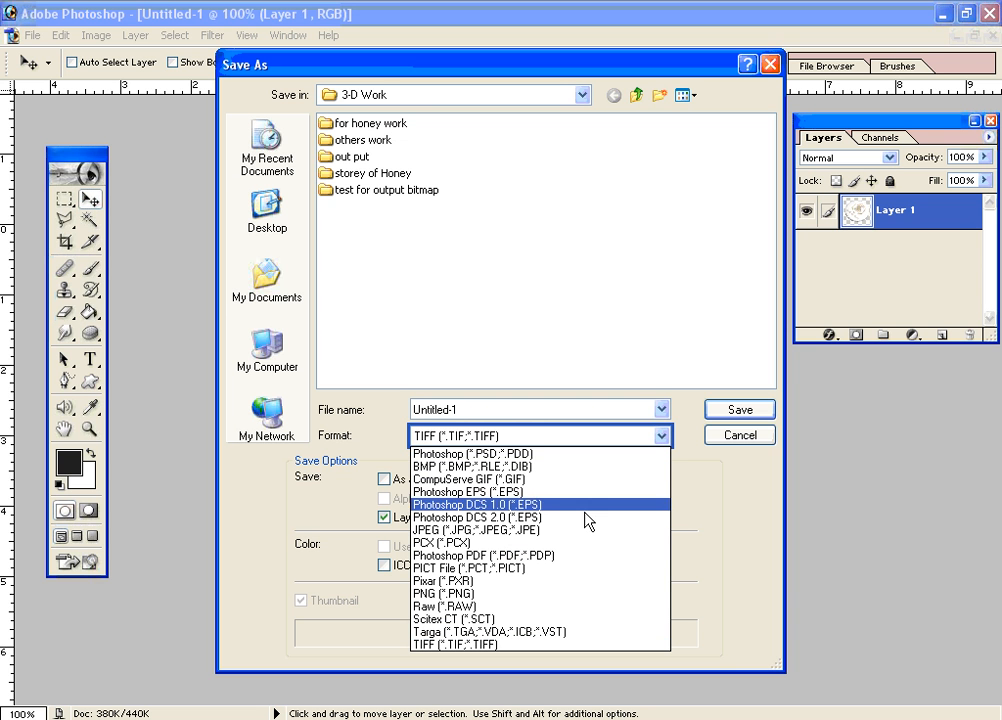
pyautogui.click(457, 530)
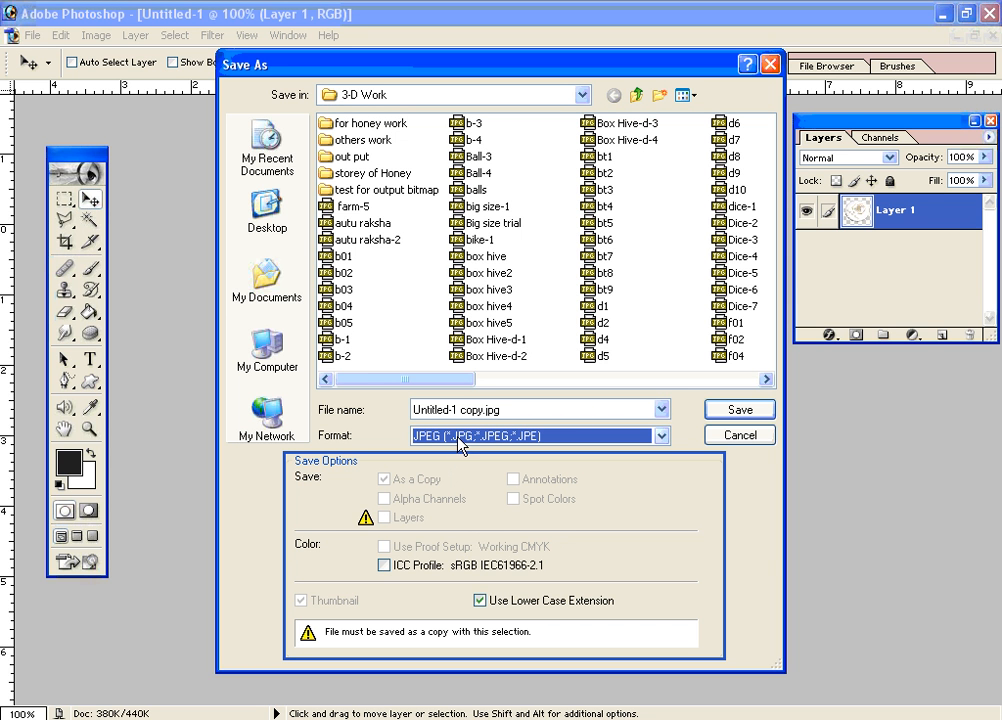
pyautogui.click(742, 437)
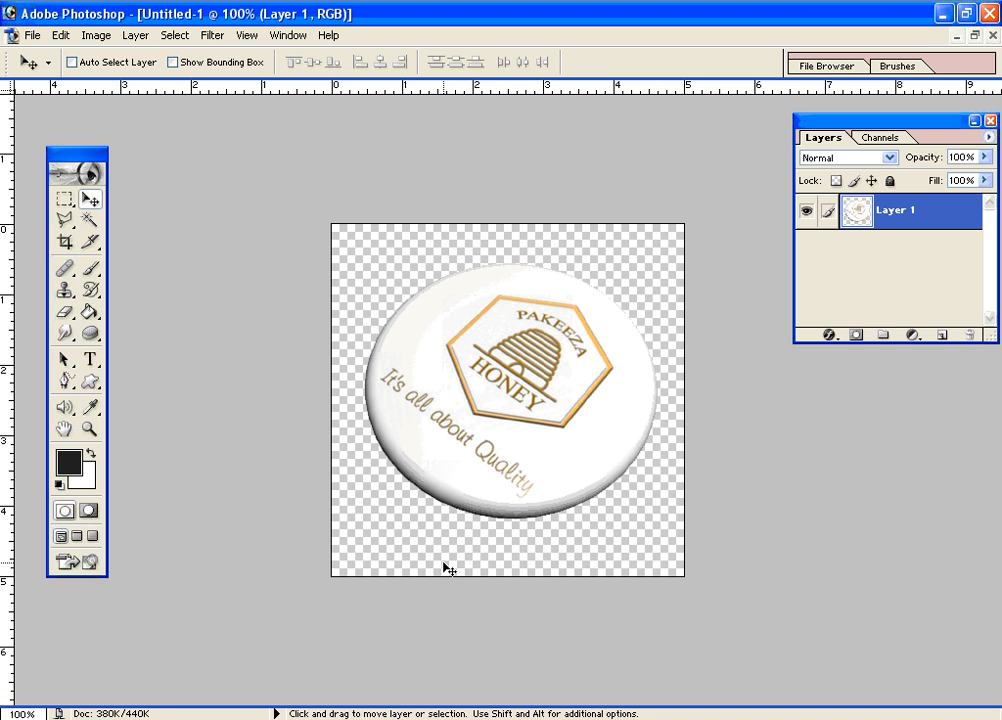
# Step: Review the Save As options for the cut-out button in CompuServe GIF format and leave without saving
pyautogui.click(31, 37)
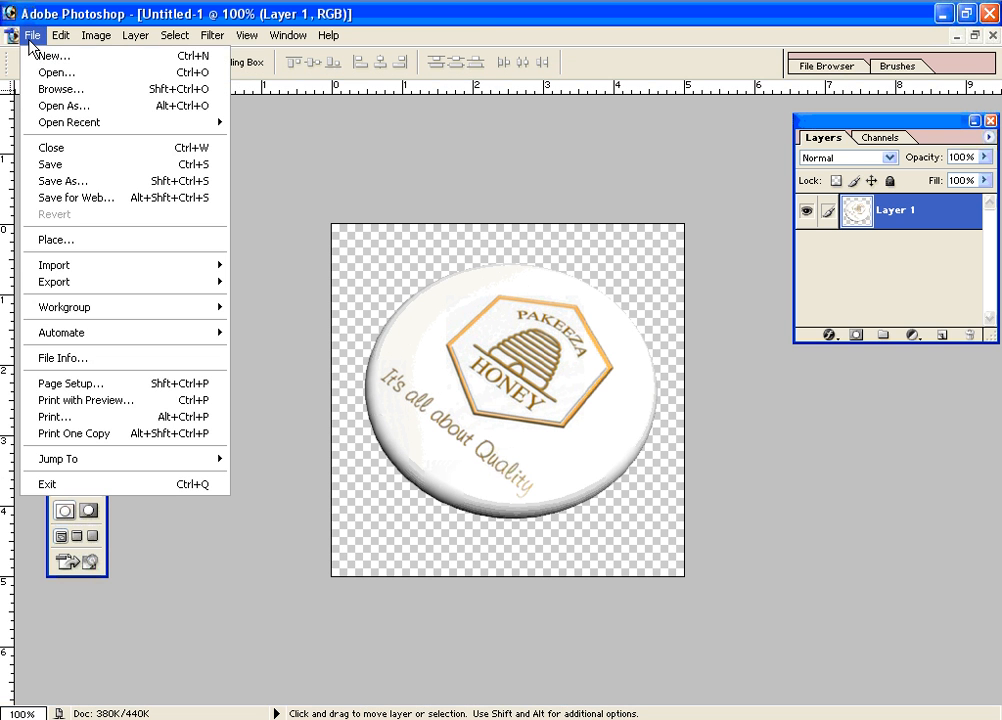
pyautogui.click(56, 182)
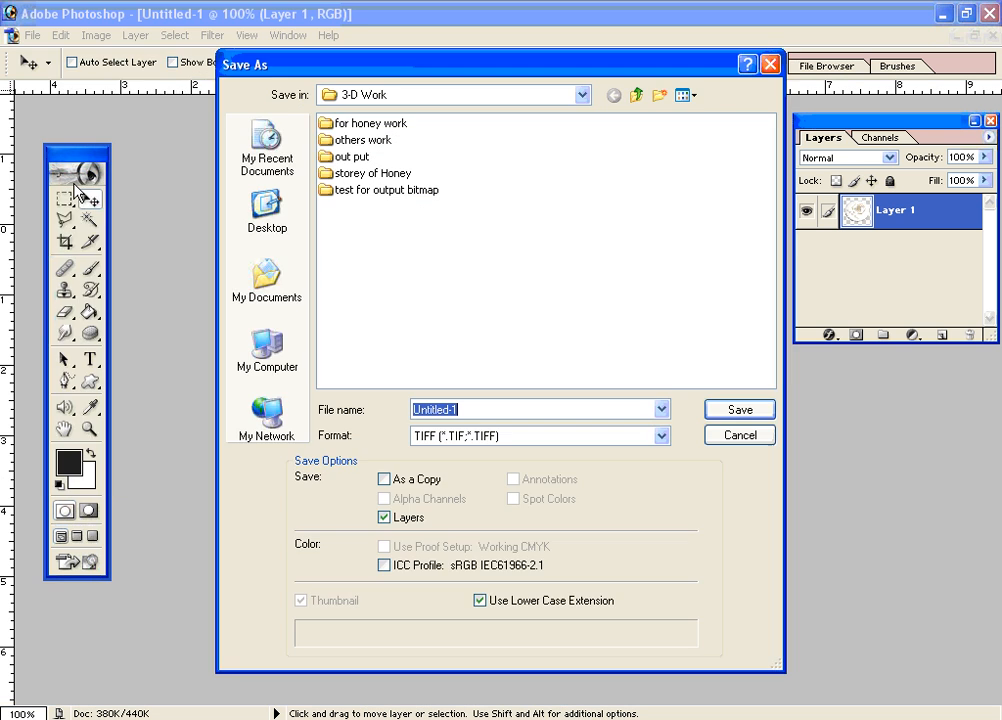
pyautogui.click(505, 437)
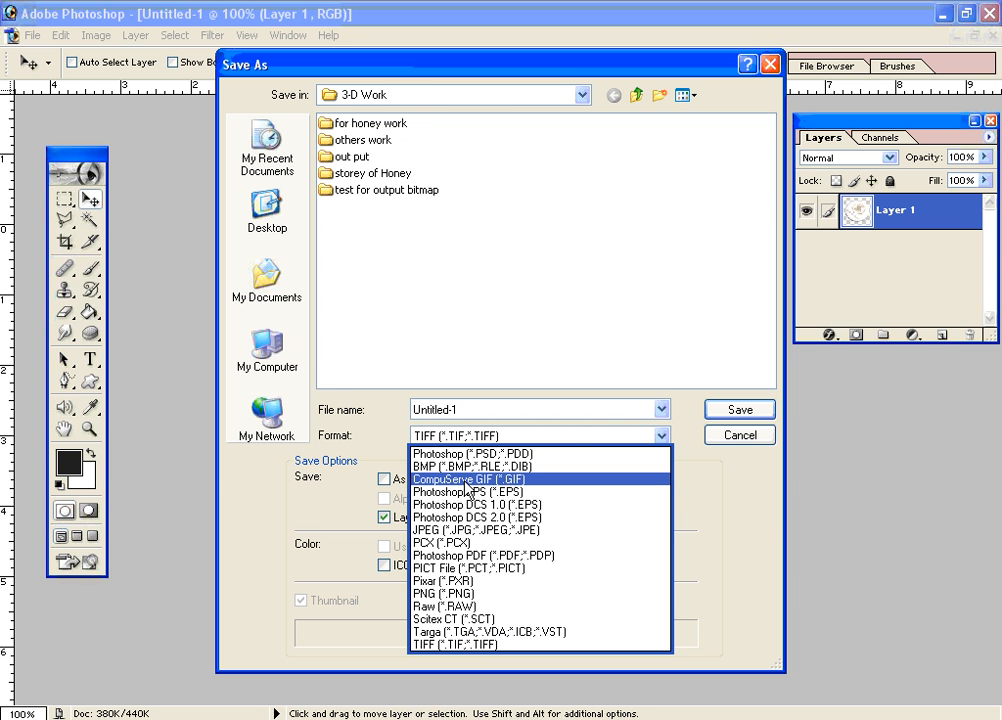
pyautogui.click(480, 479)
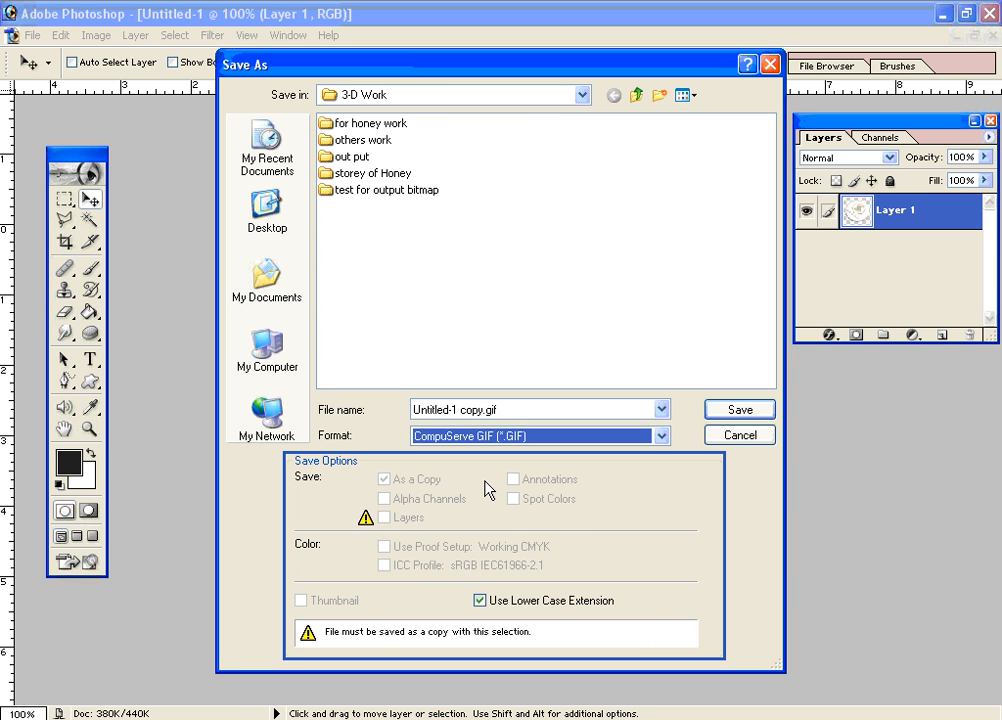
pyautogui.click(728, 437)
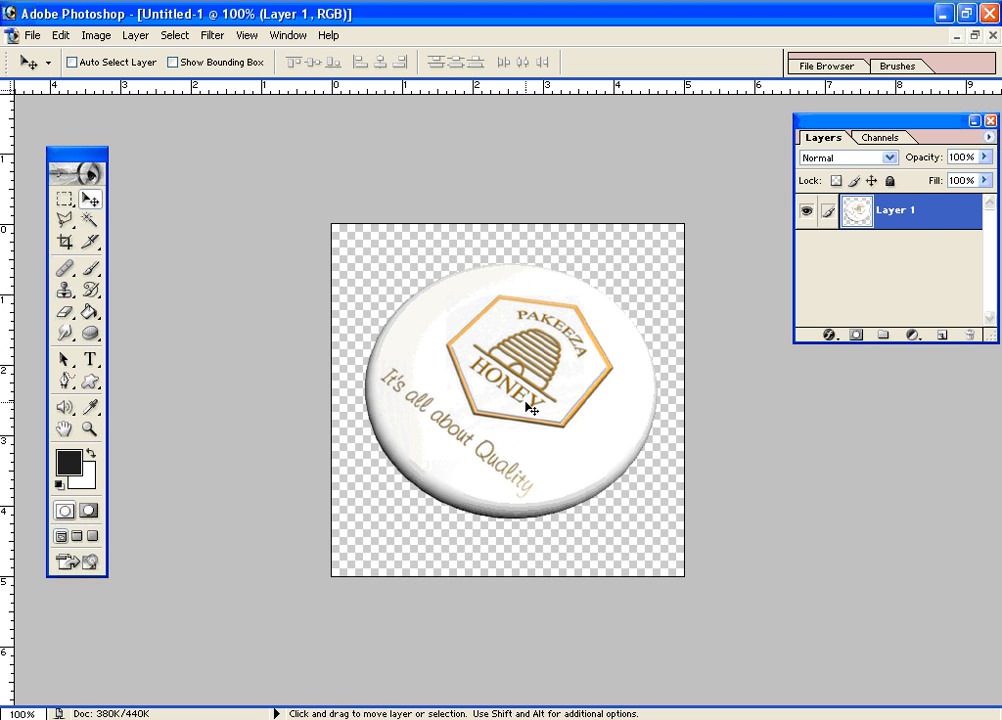
# Step: Switch to the stage display.jpg document
pyautogui.hotkey('ctrl', 'Tab')
pyautogui.hotkey('ctrl', 'Tab')
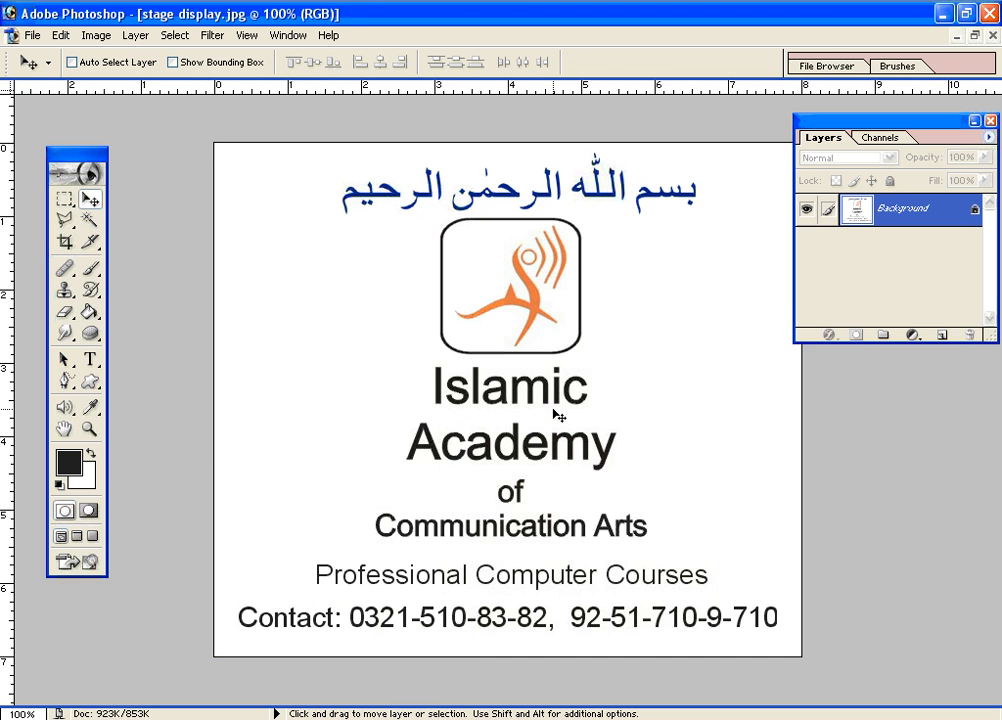